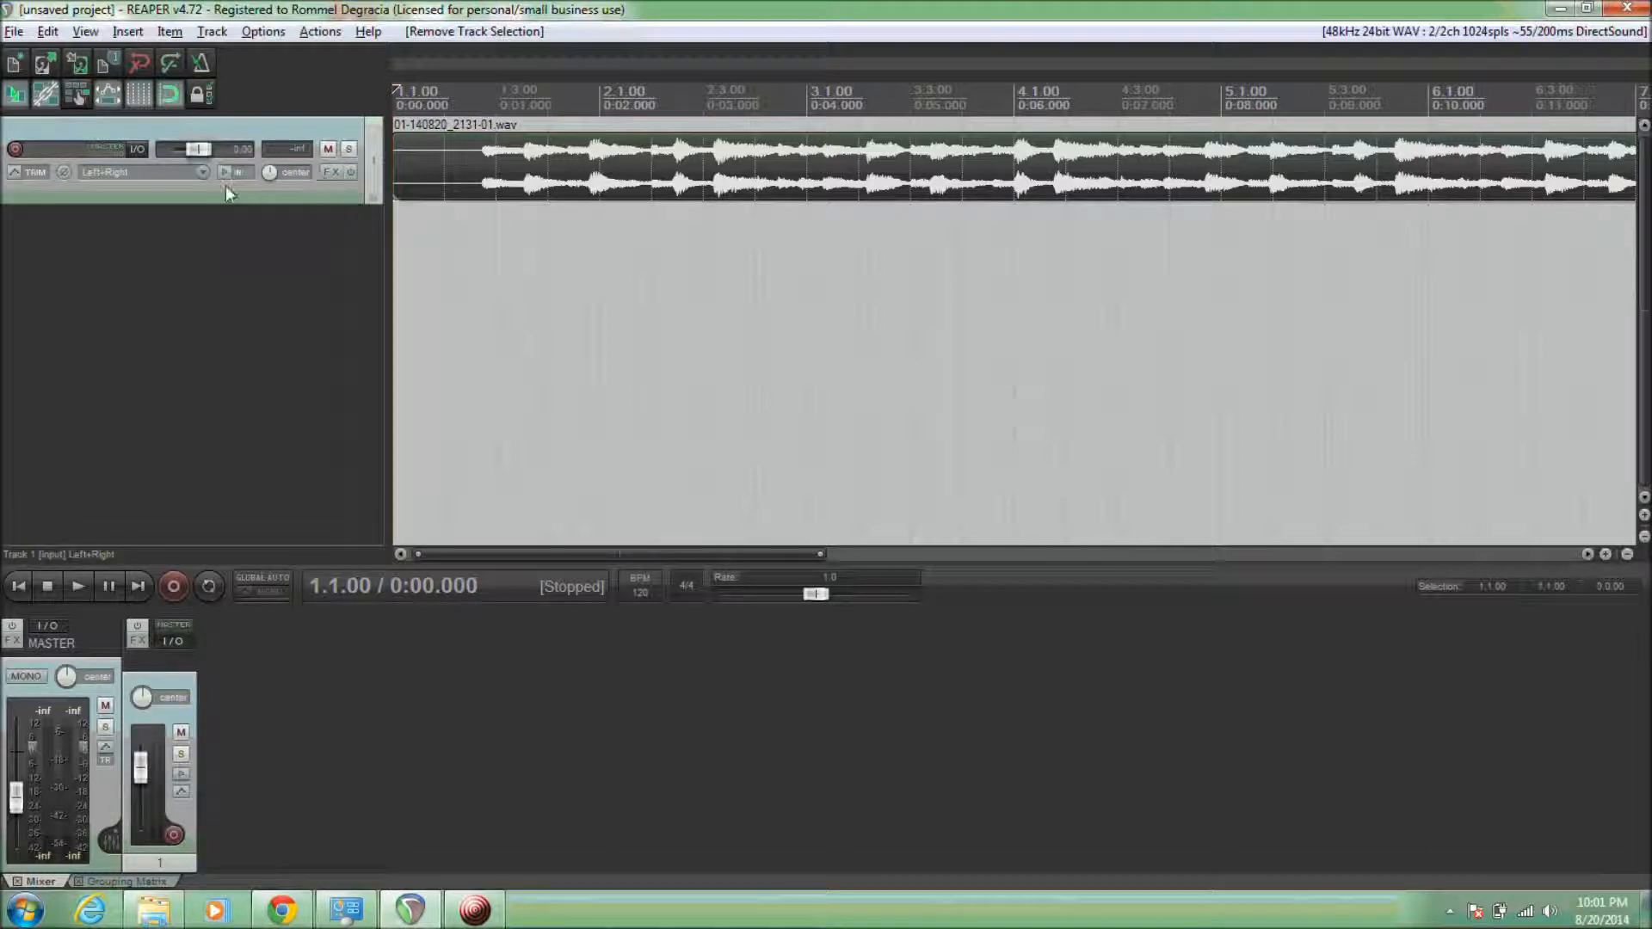
Open the effects chain of track 1, filter the plugins by "verb" and add ReaVerb (Cockos).
click(276, 201)
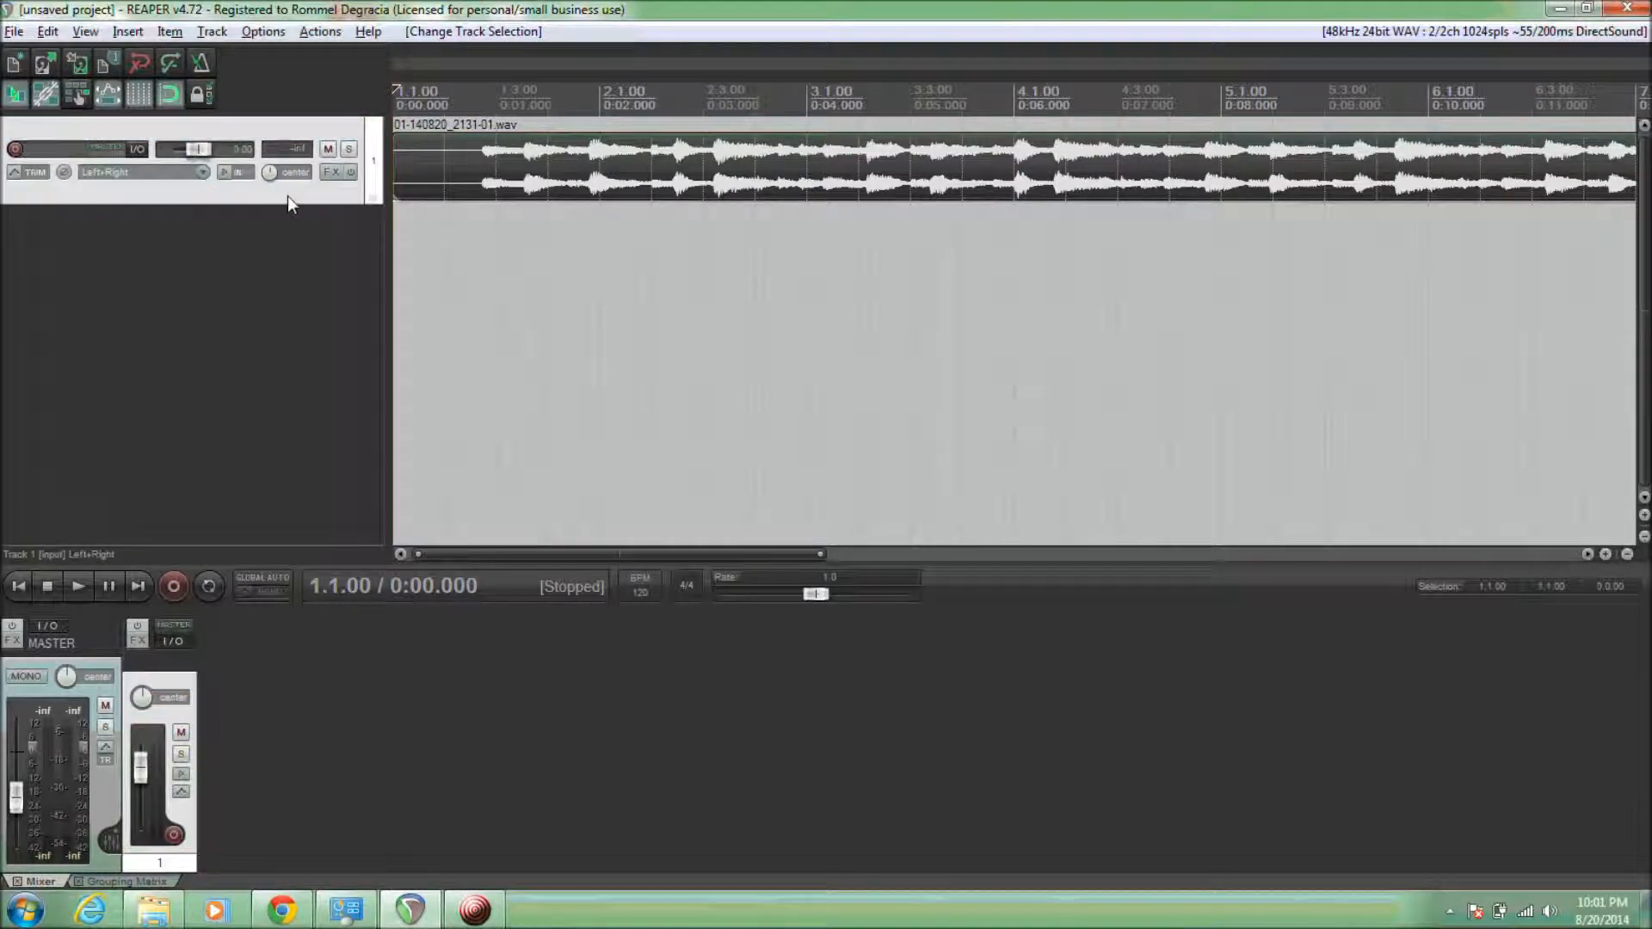
click(328, 172)
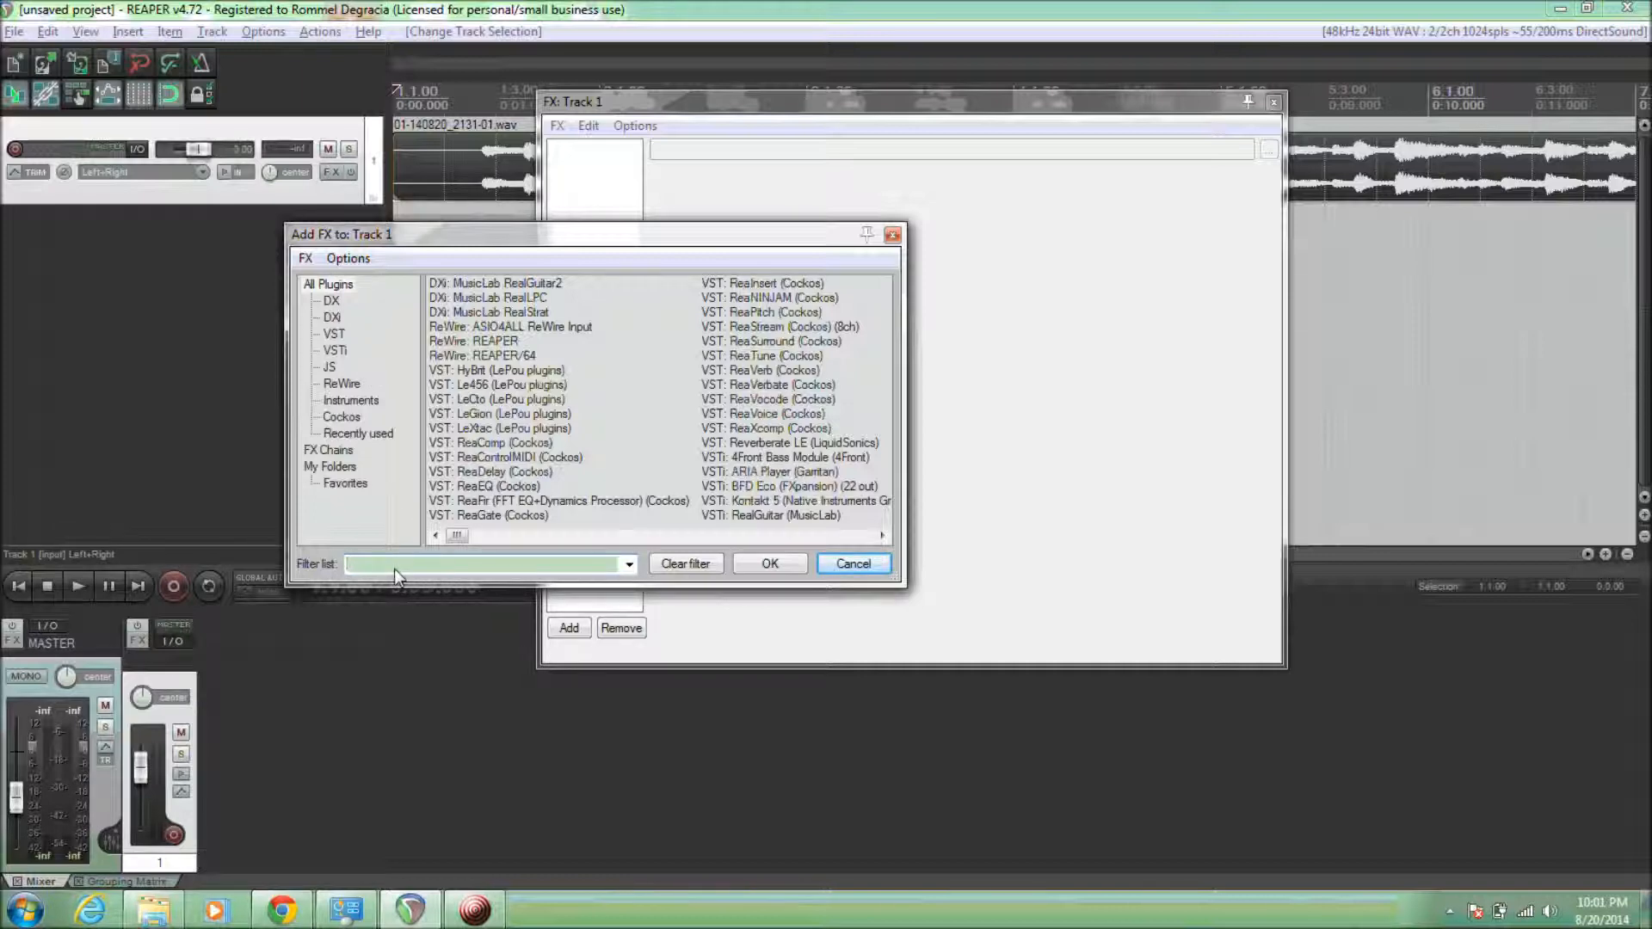
text(verb)
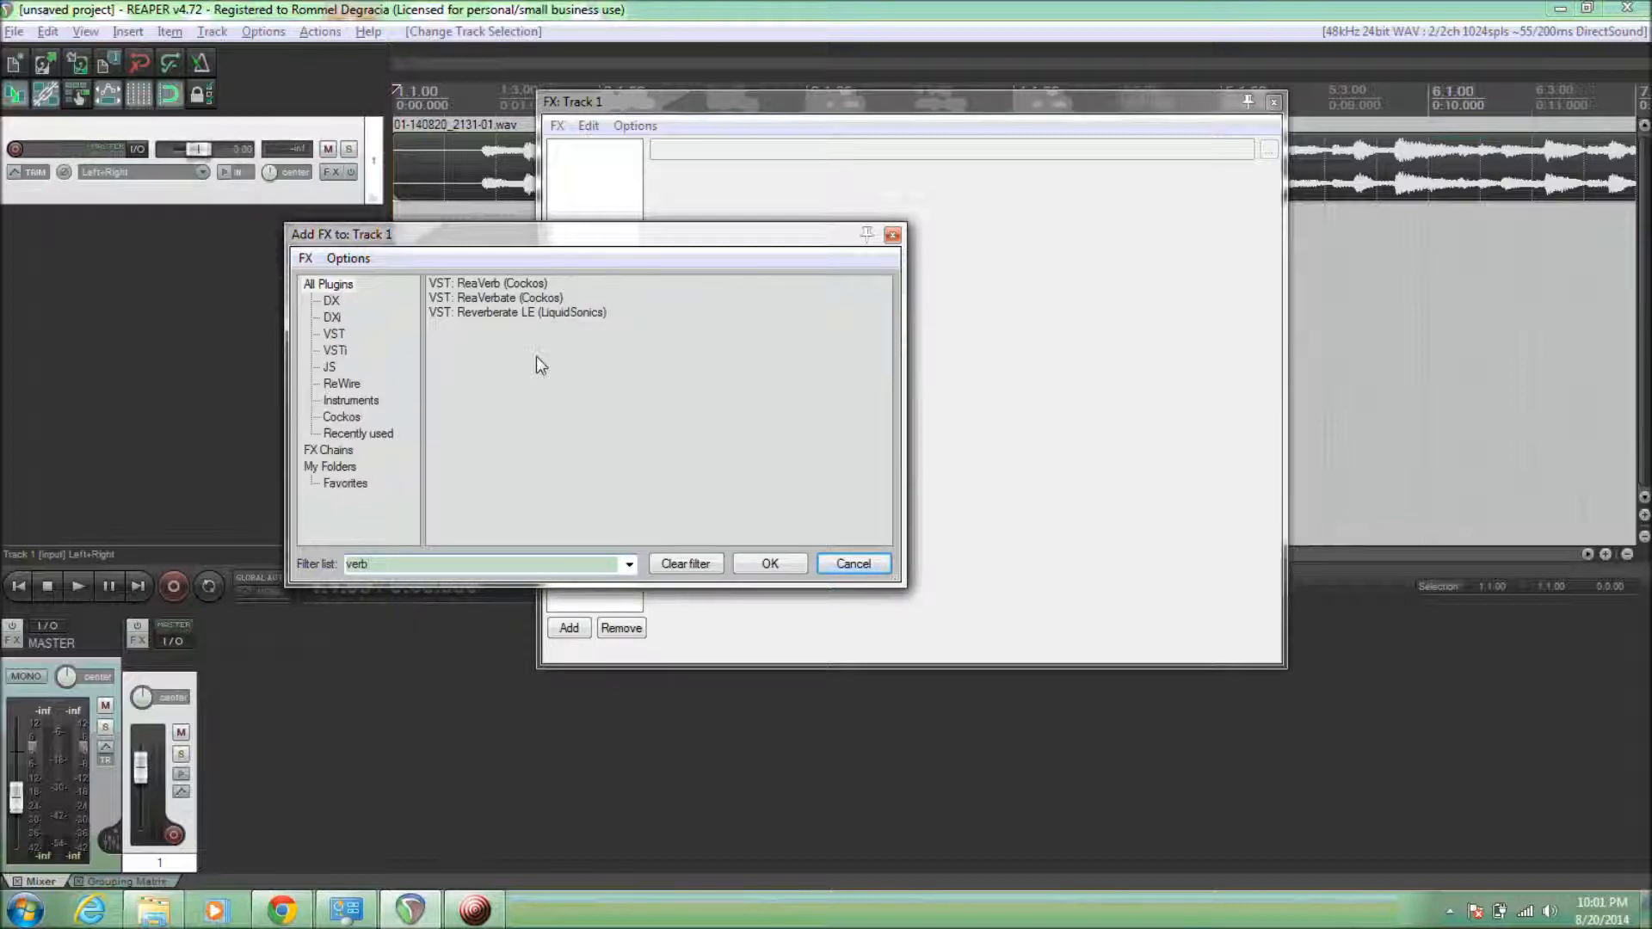
click(524, 286)
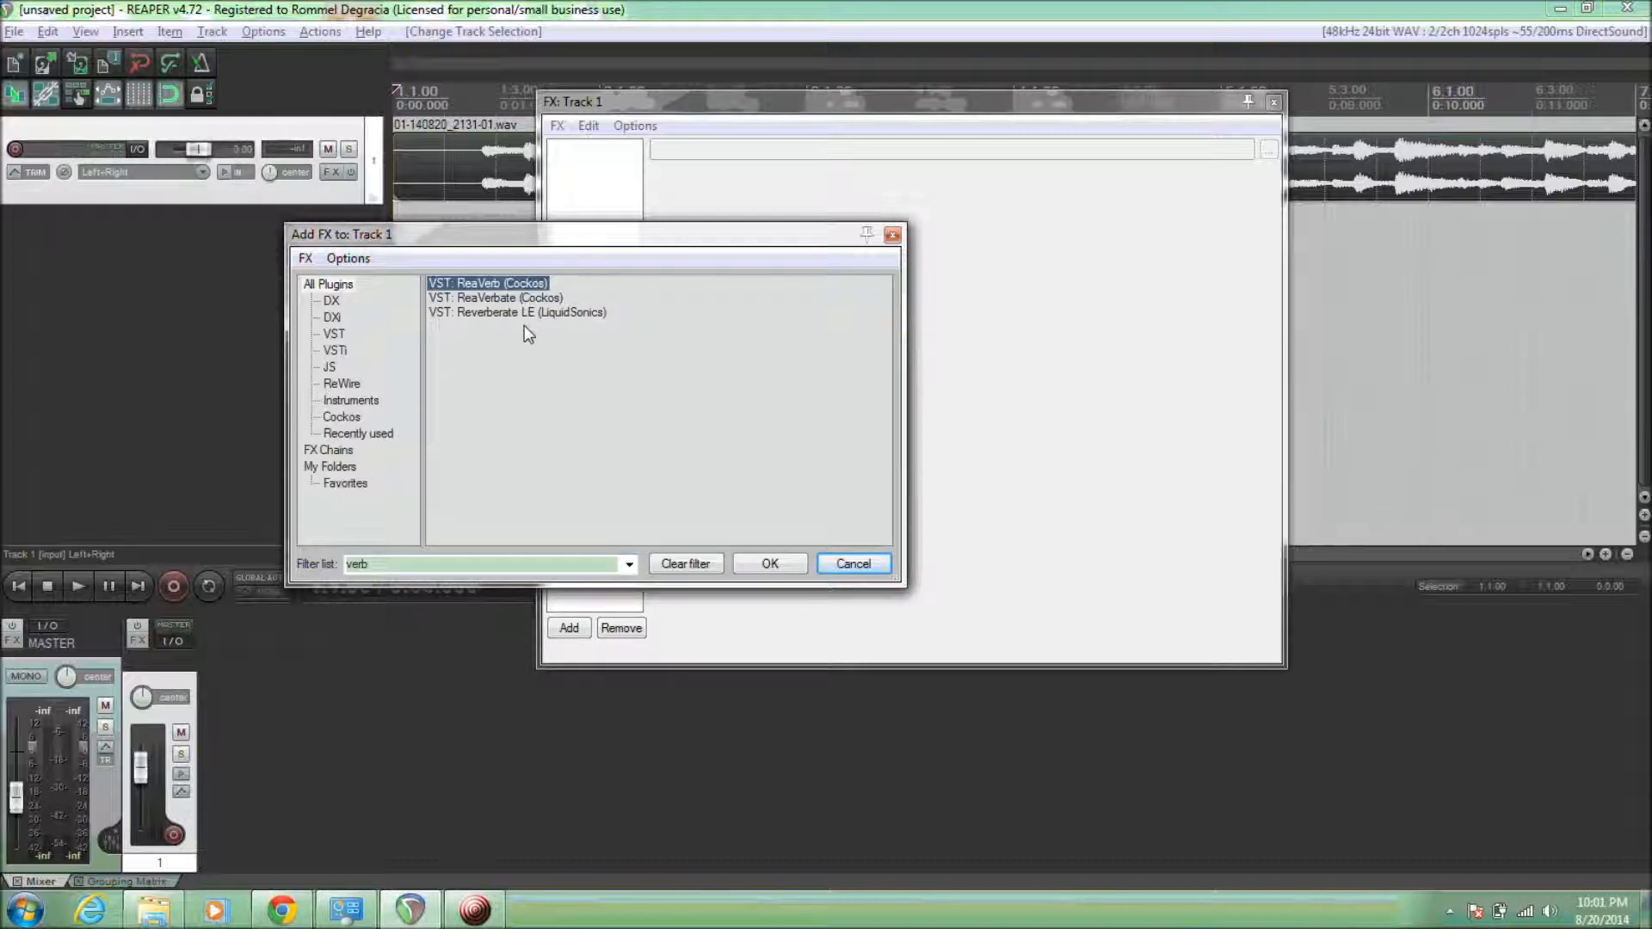
click(527, 300)
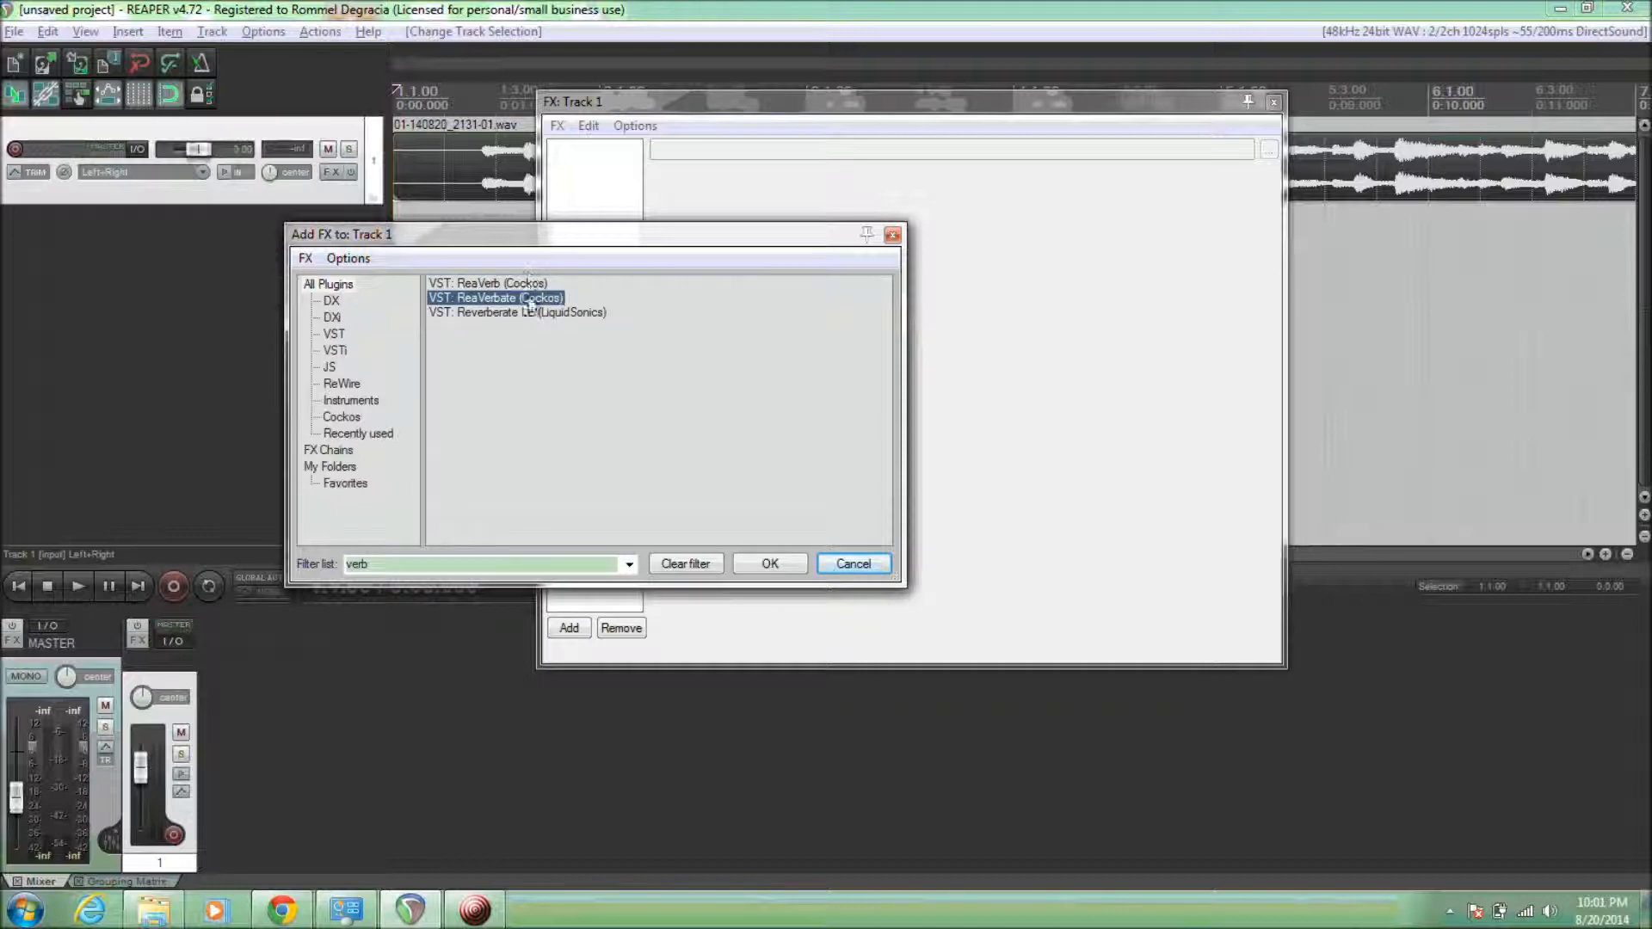
click(529, 288)
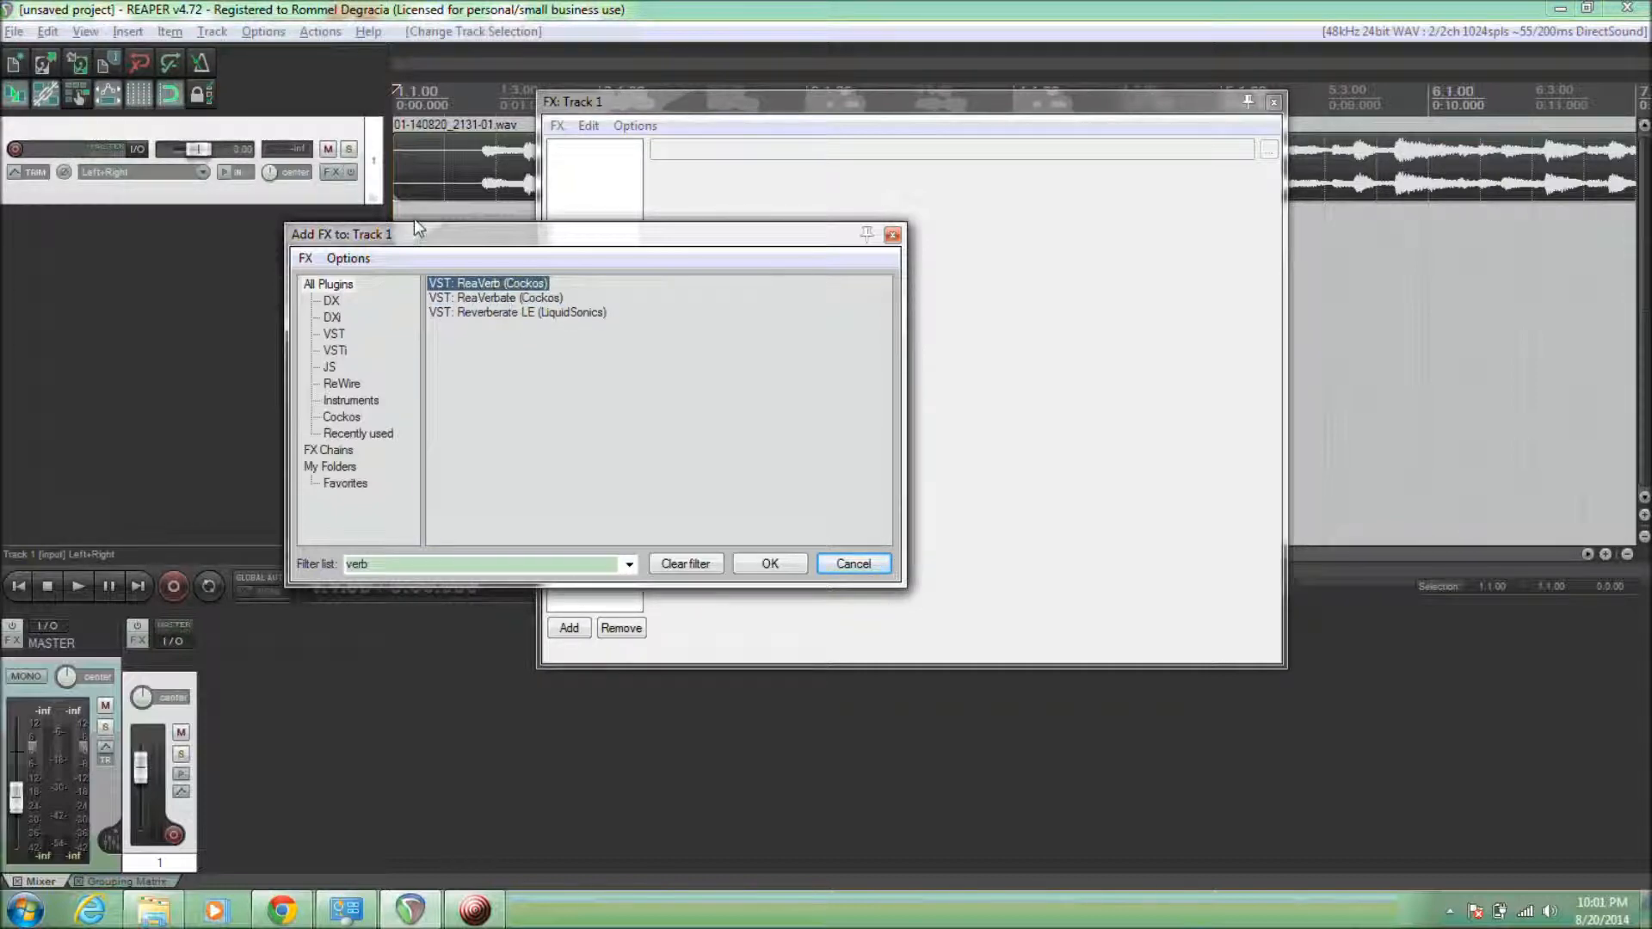
click(540, 300)
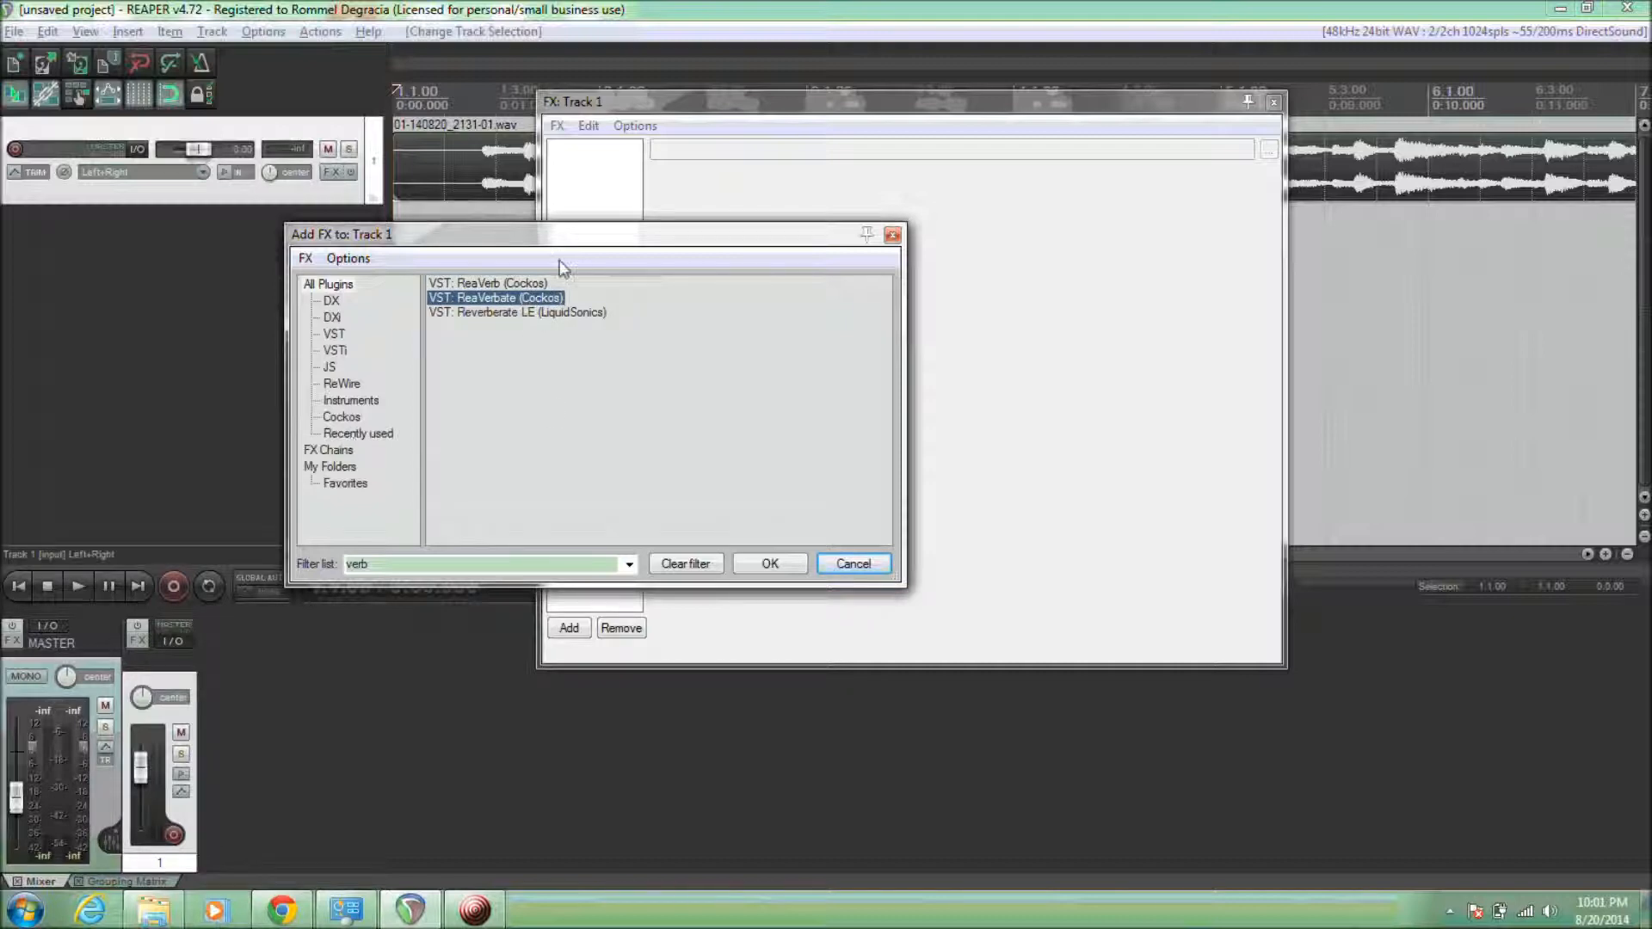
click(546, 315)
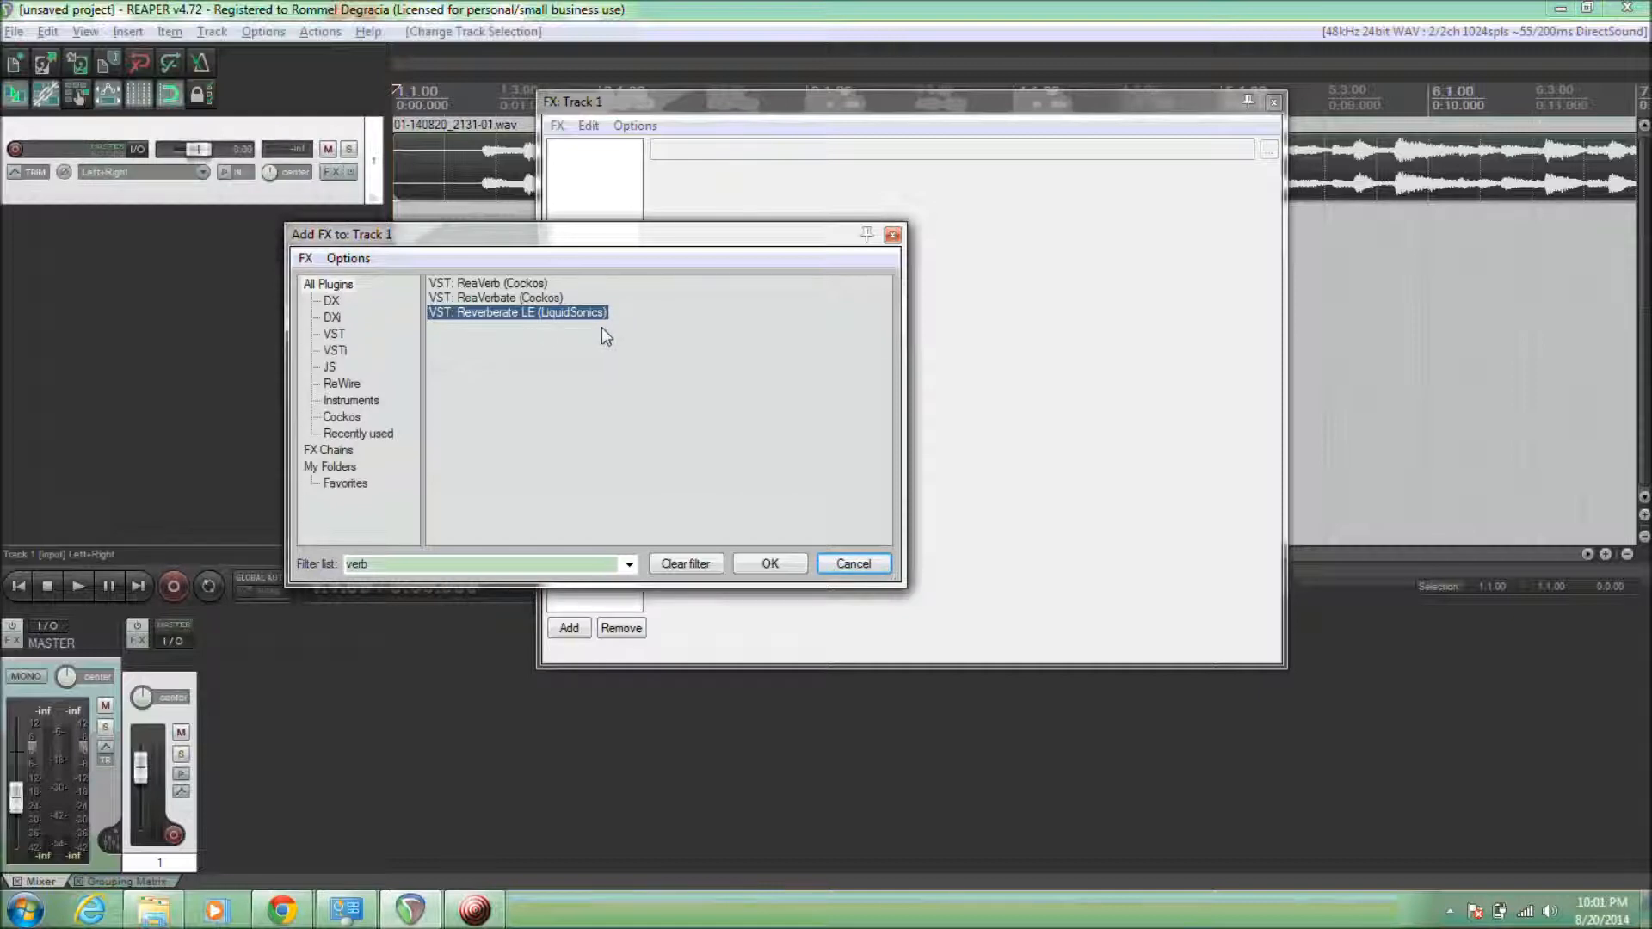
click(499, 287)
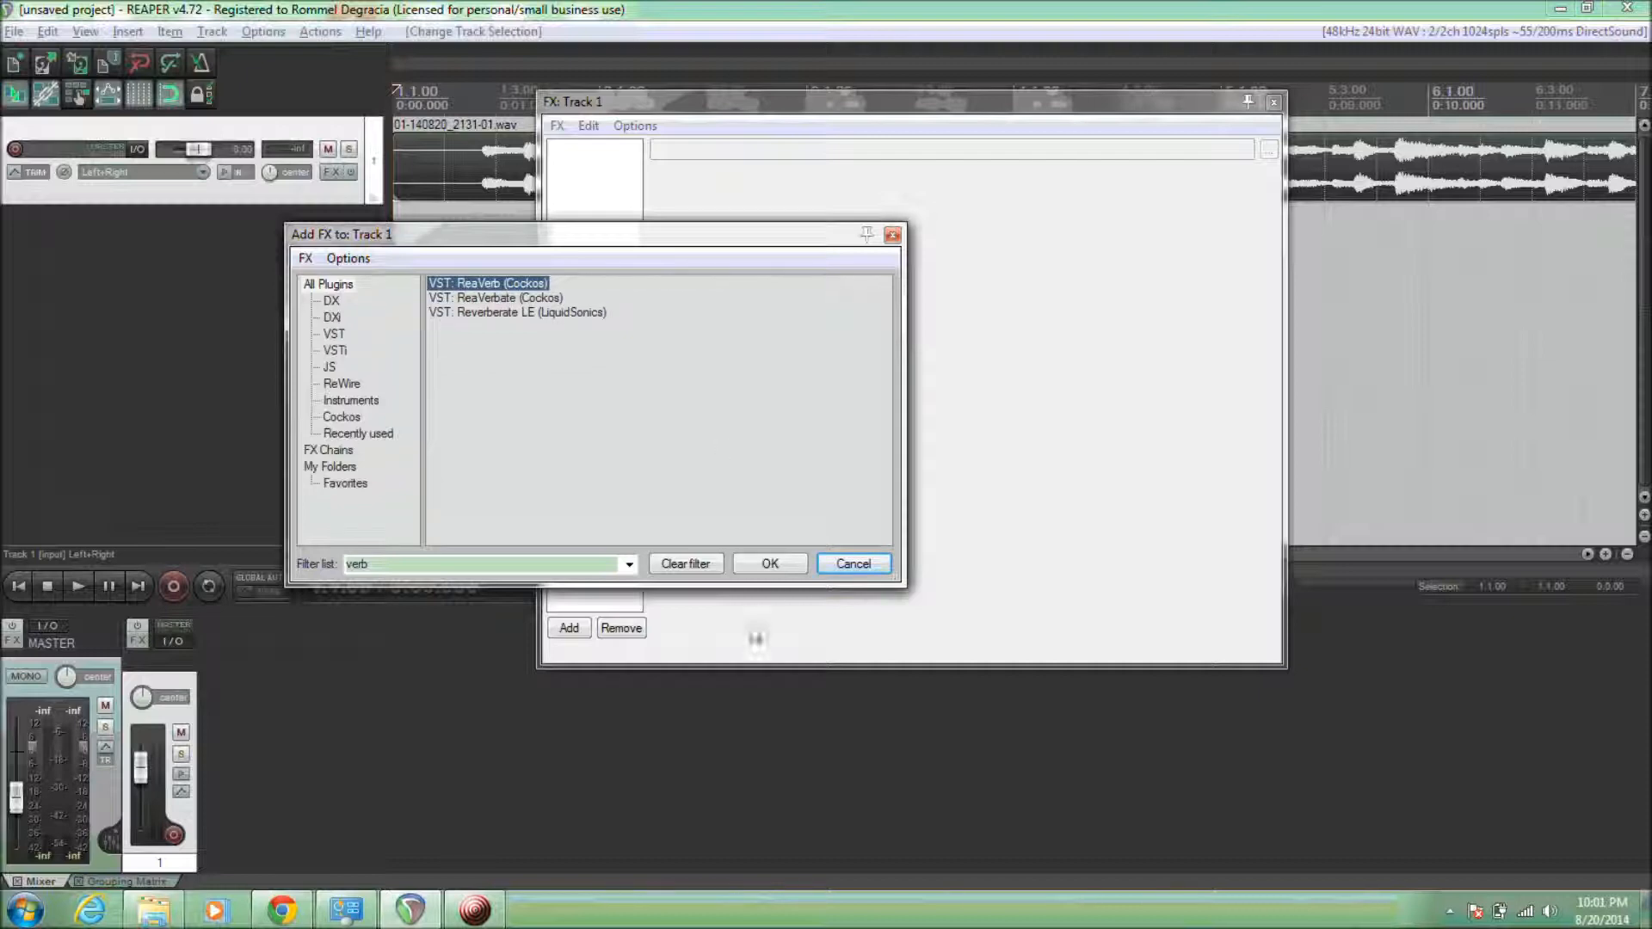
click(770, 563)
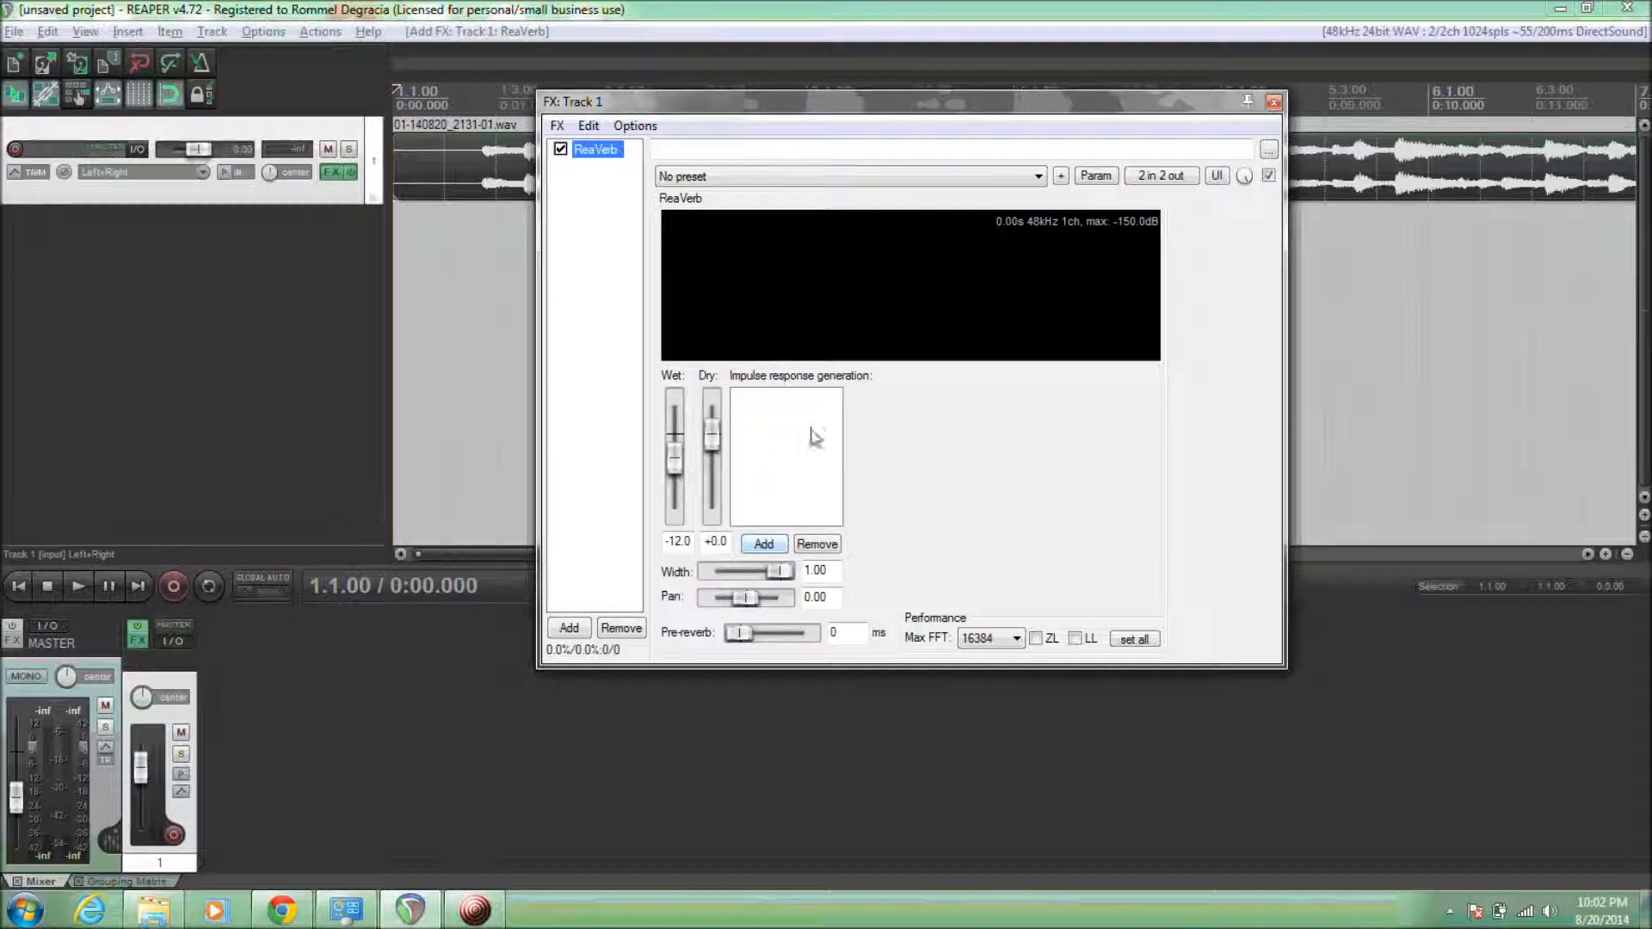
Add a Reverb Generator to ReaVerb's impulse response generation and start playback to hear it.
click(766, 543)
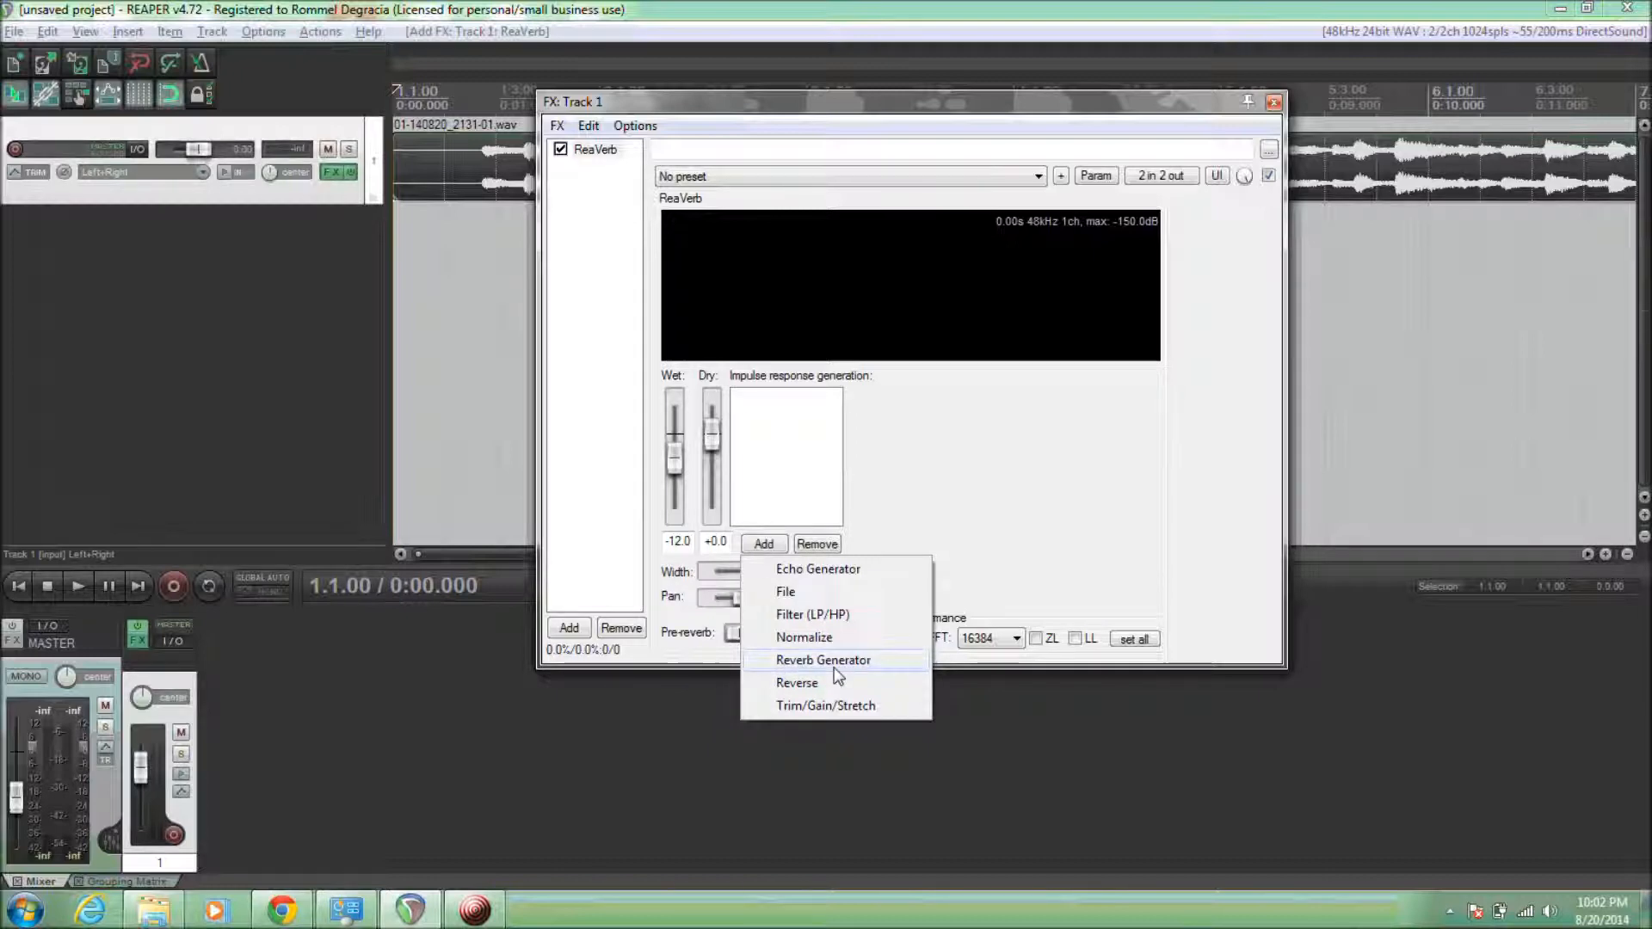
click(863, 663)
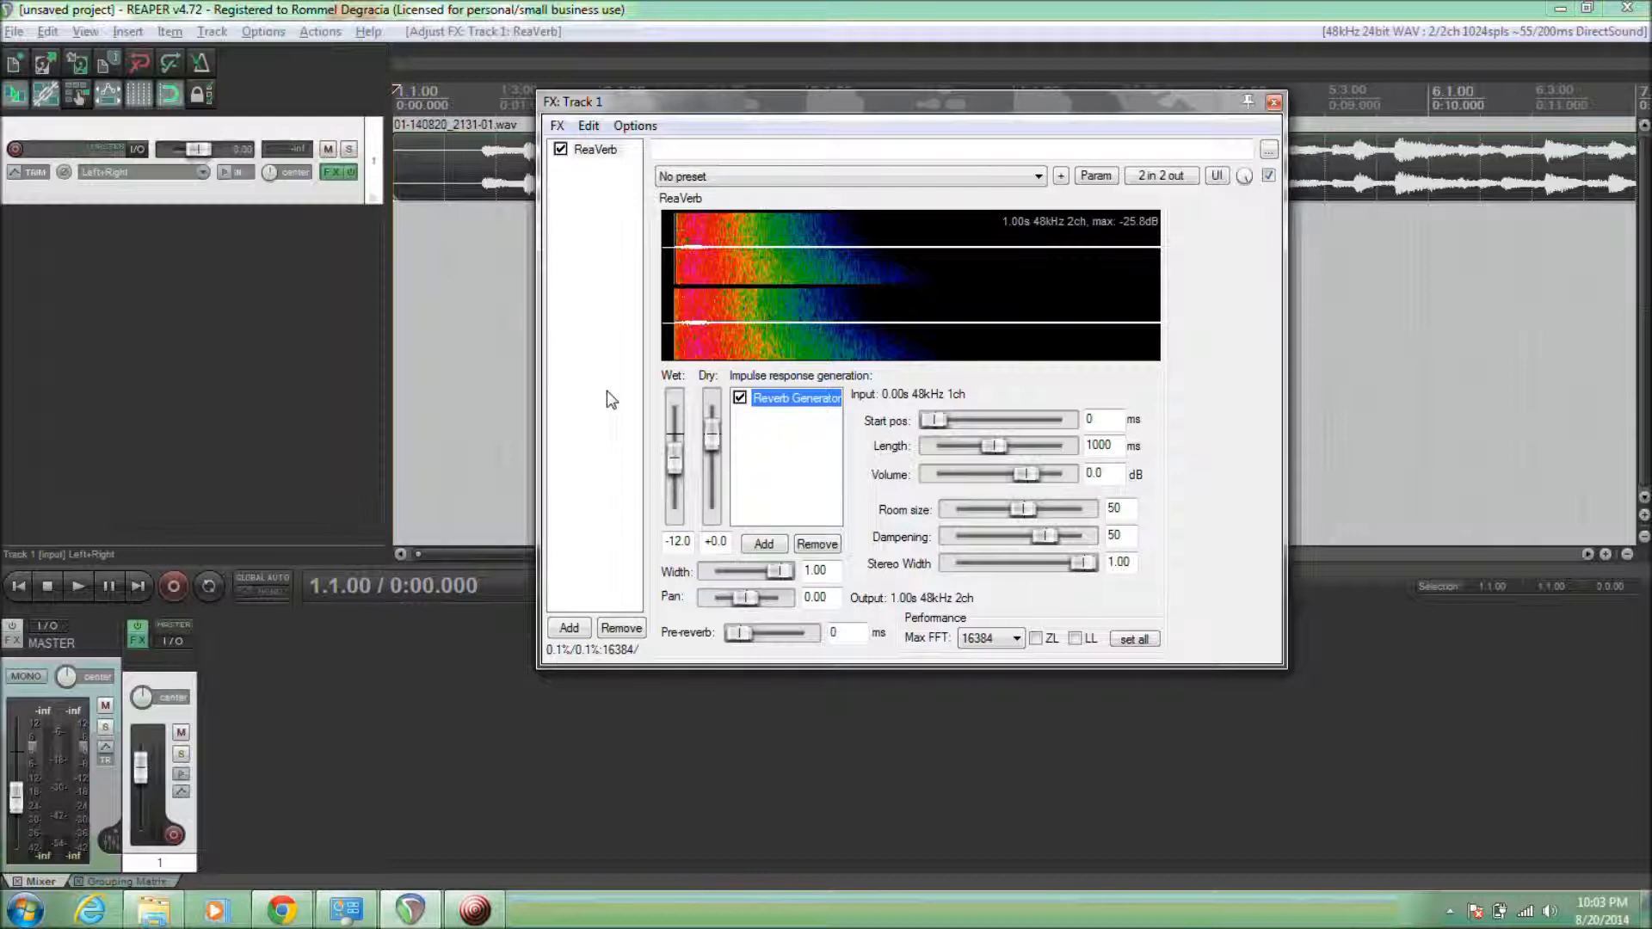
click(426, 9)
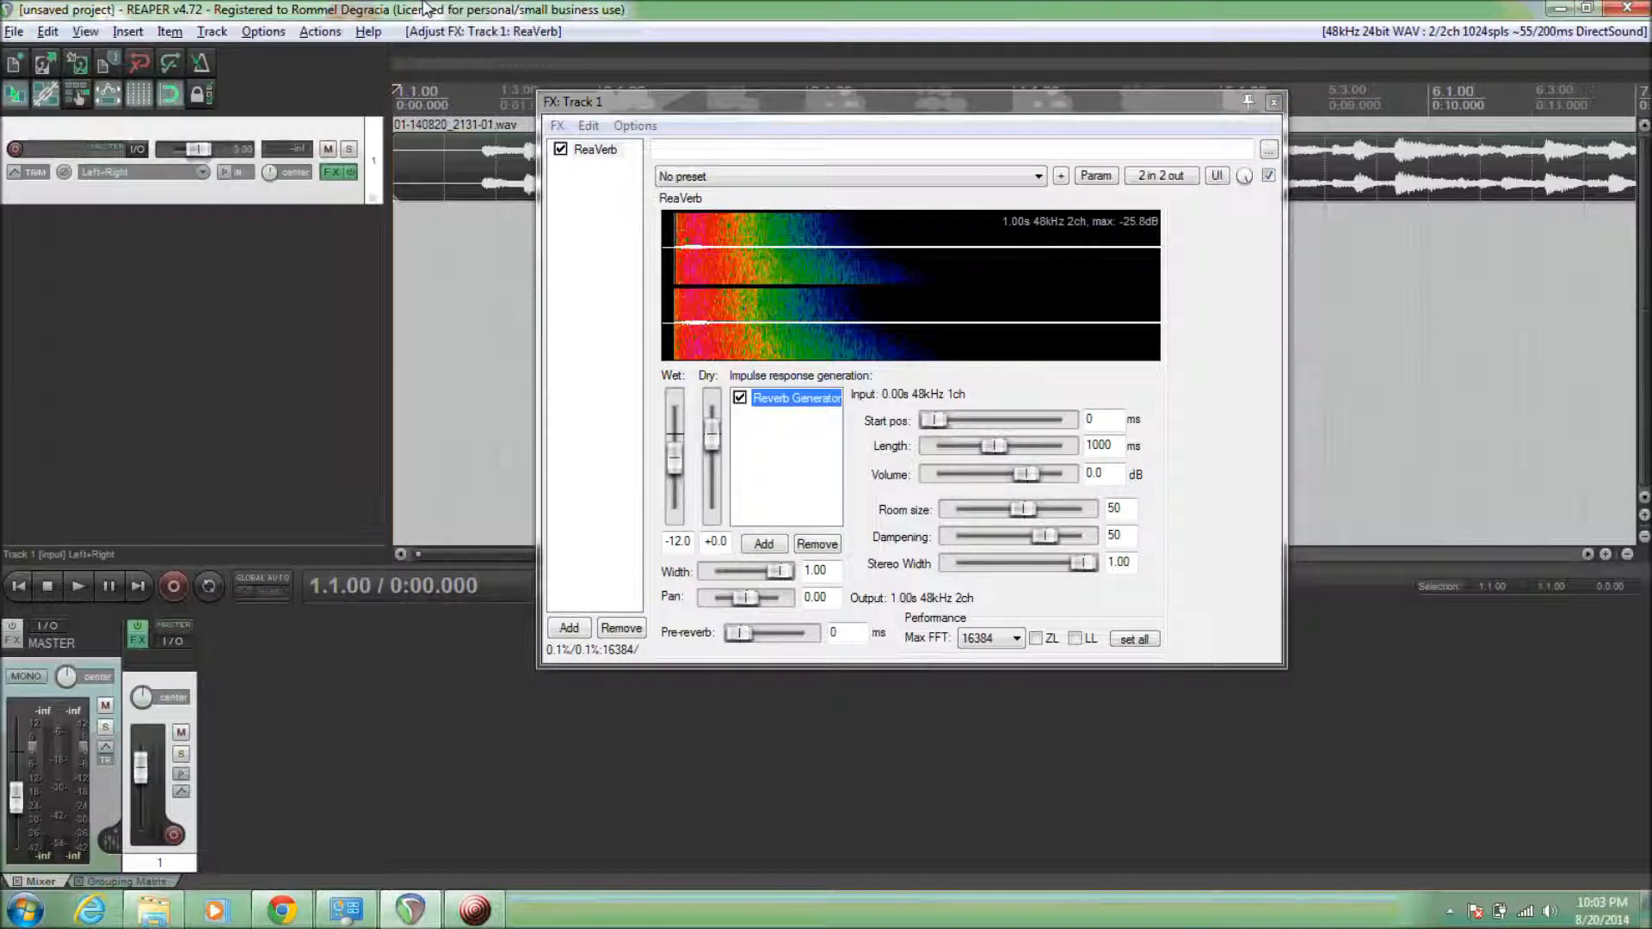
key(space)
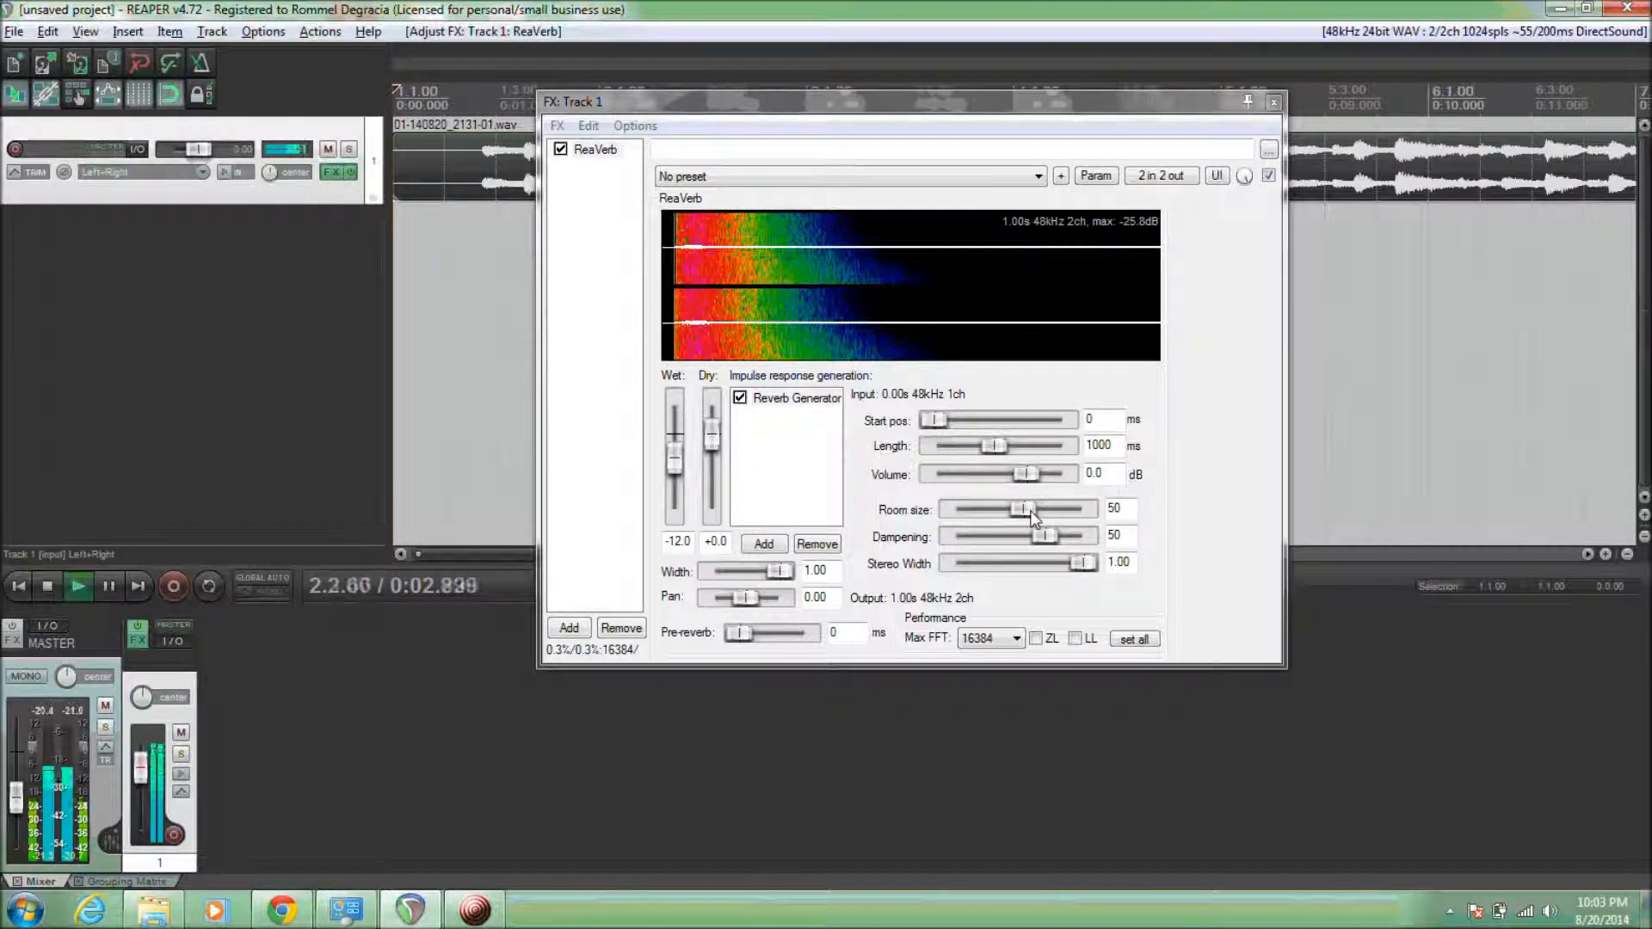
During playback, lower ReaVerb's dry level to -21.4 and raise the room size to 82, finally stopping playback.
drag(1020, 514, 1050, 514)
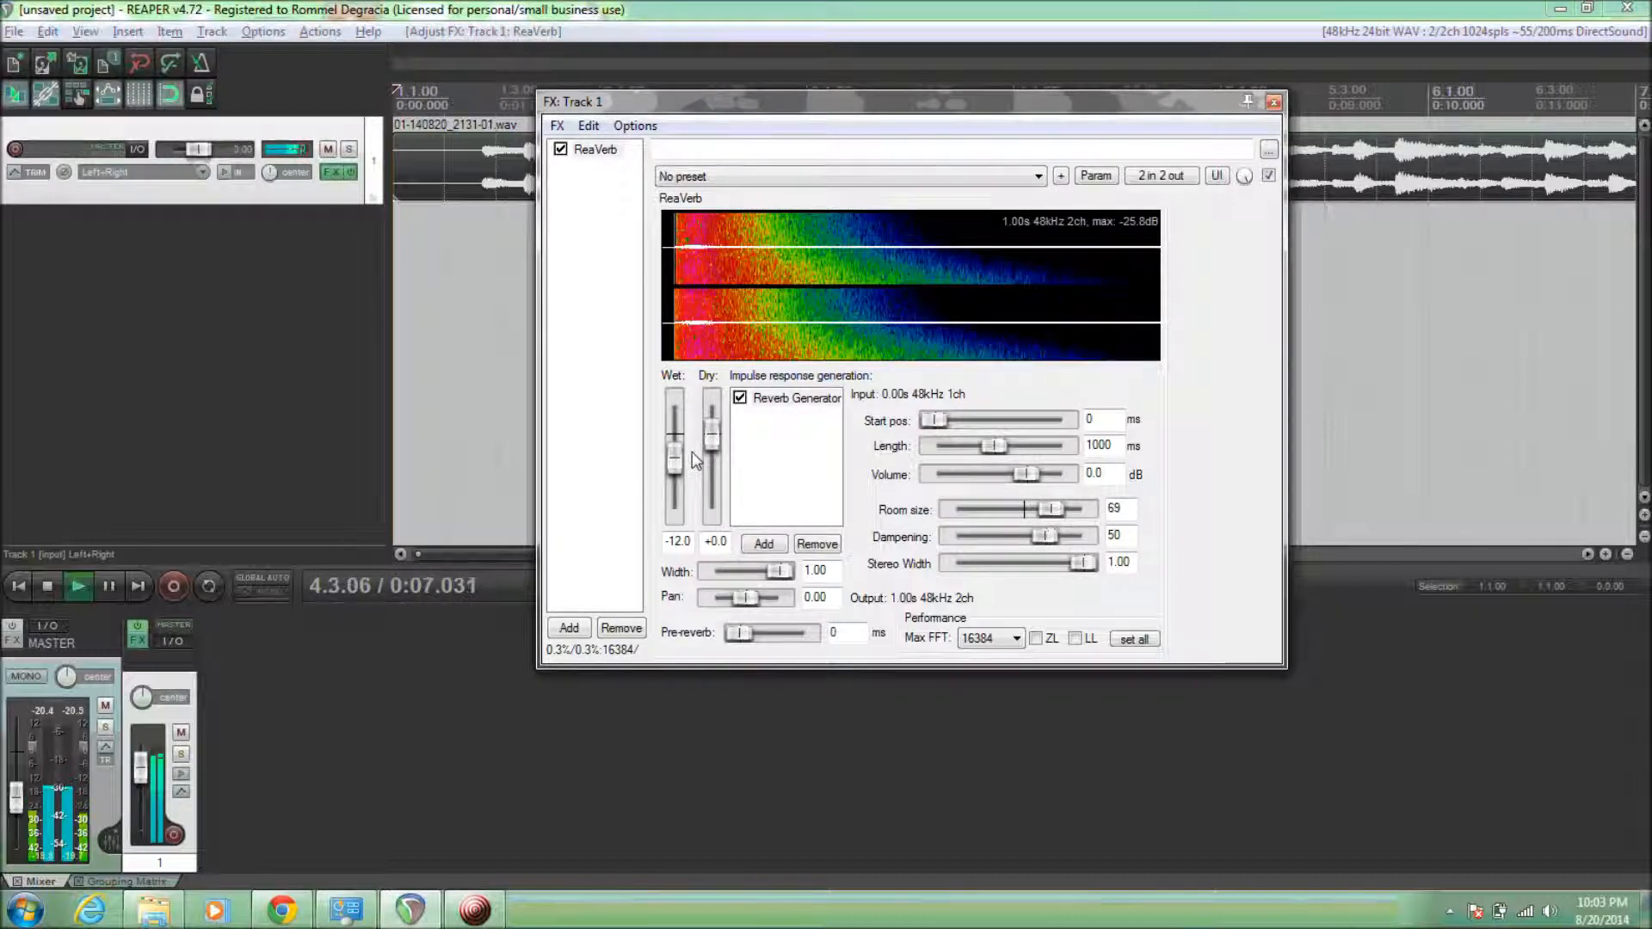
drag(711, 436, 721, 487)
drag(1037, 515, 1065, 513)
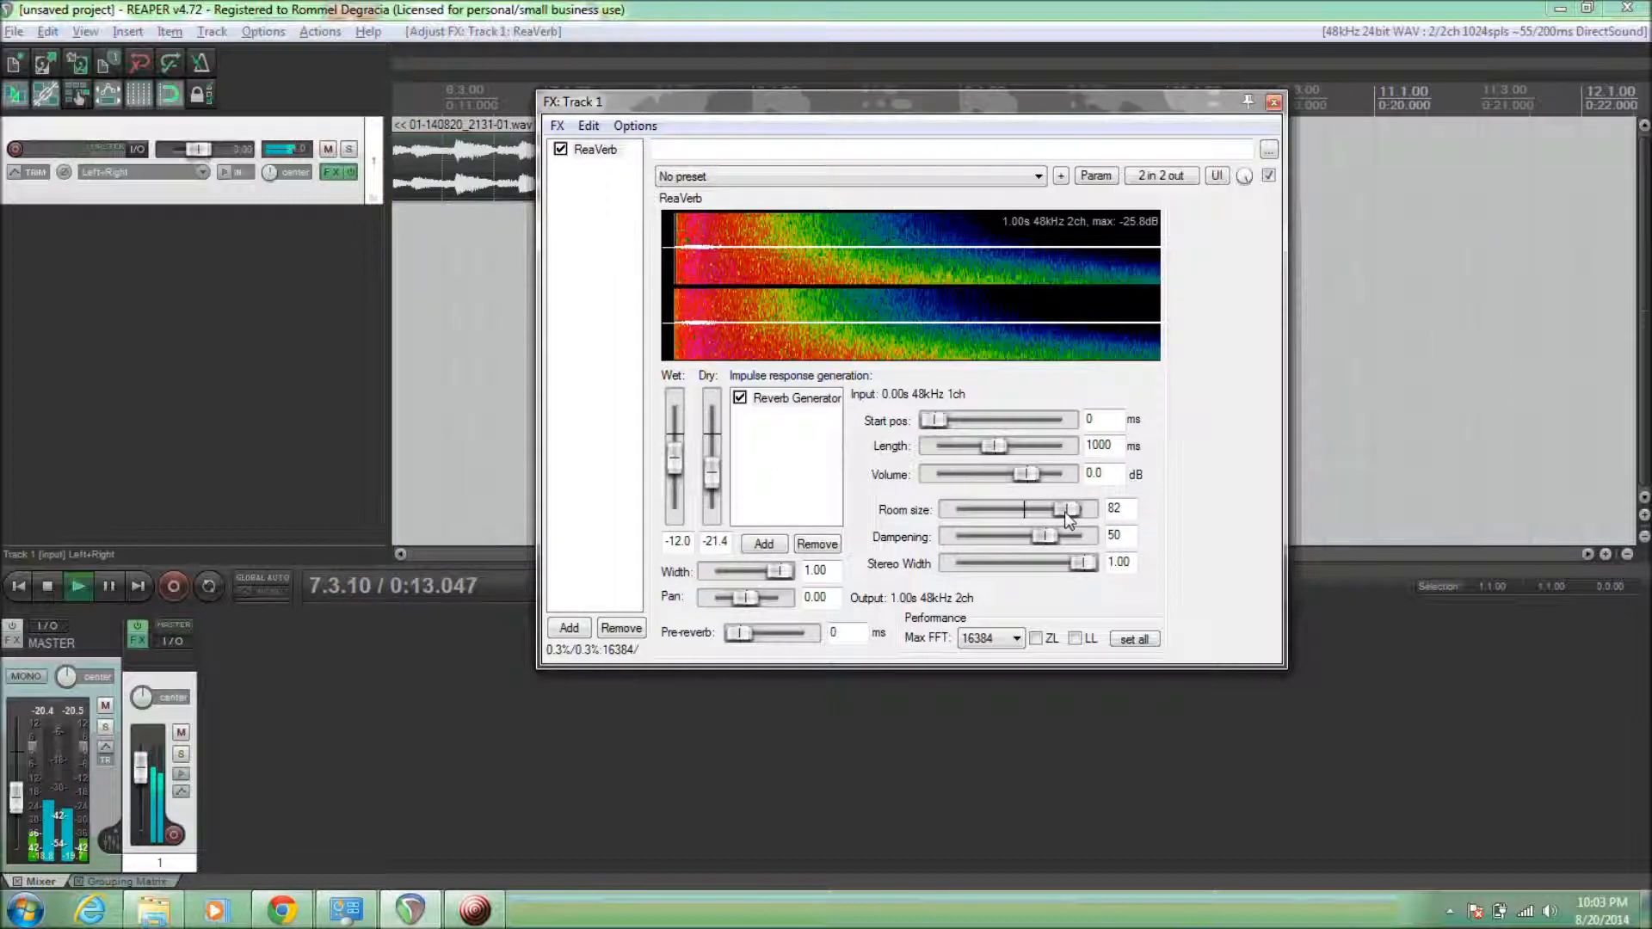
key(space)
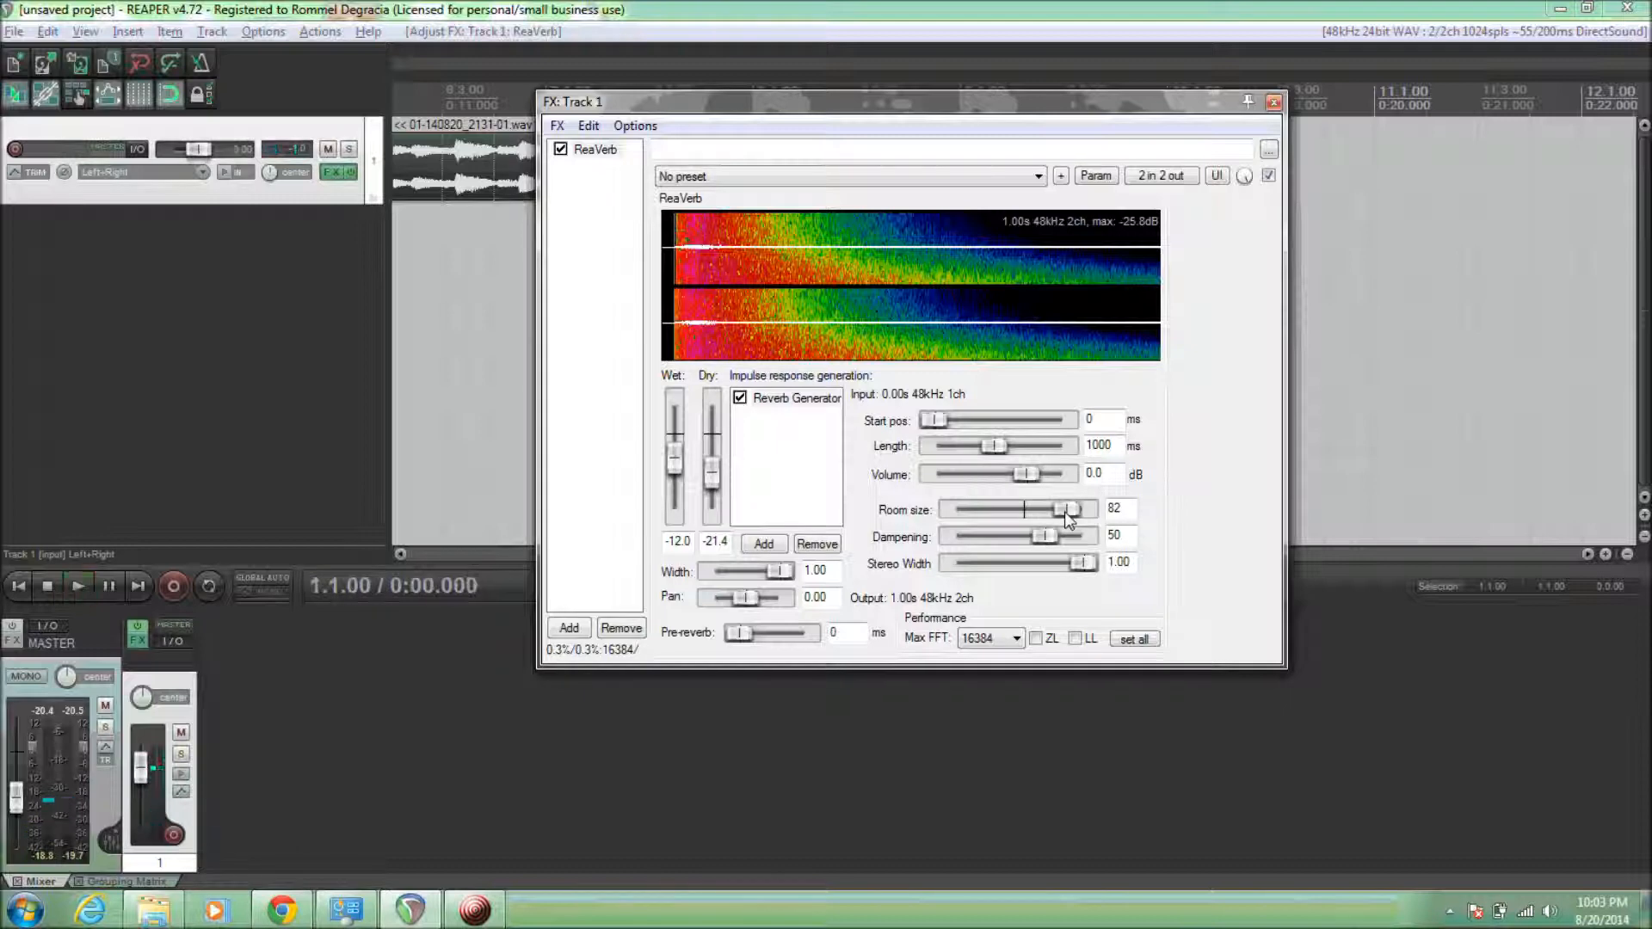
Replay the track while setting the Reverb Generator's room size to 48 and dampening to 37.
click(693, 9)
key(space)
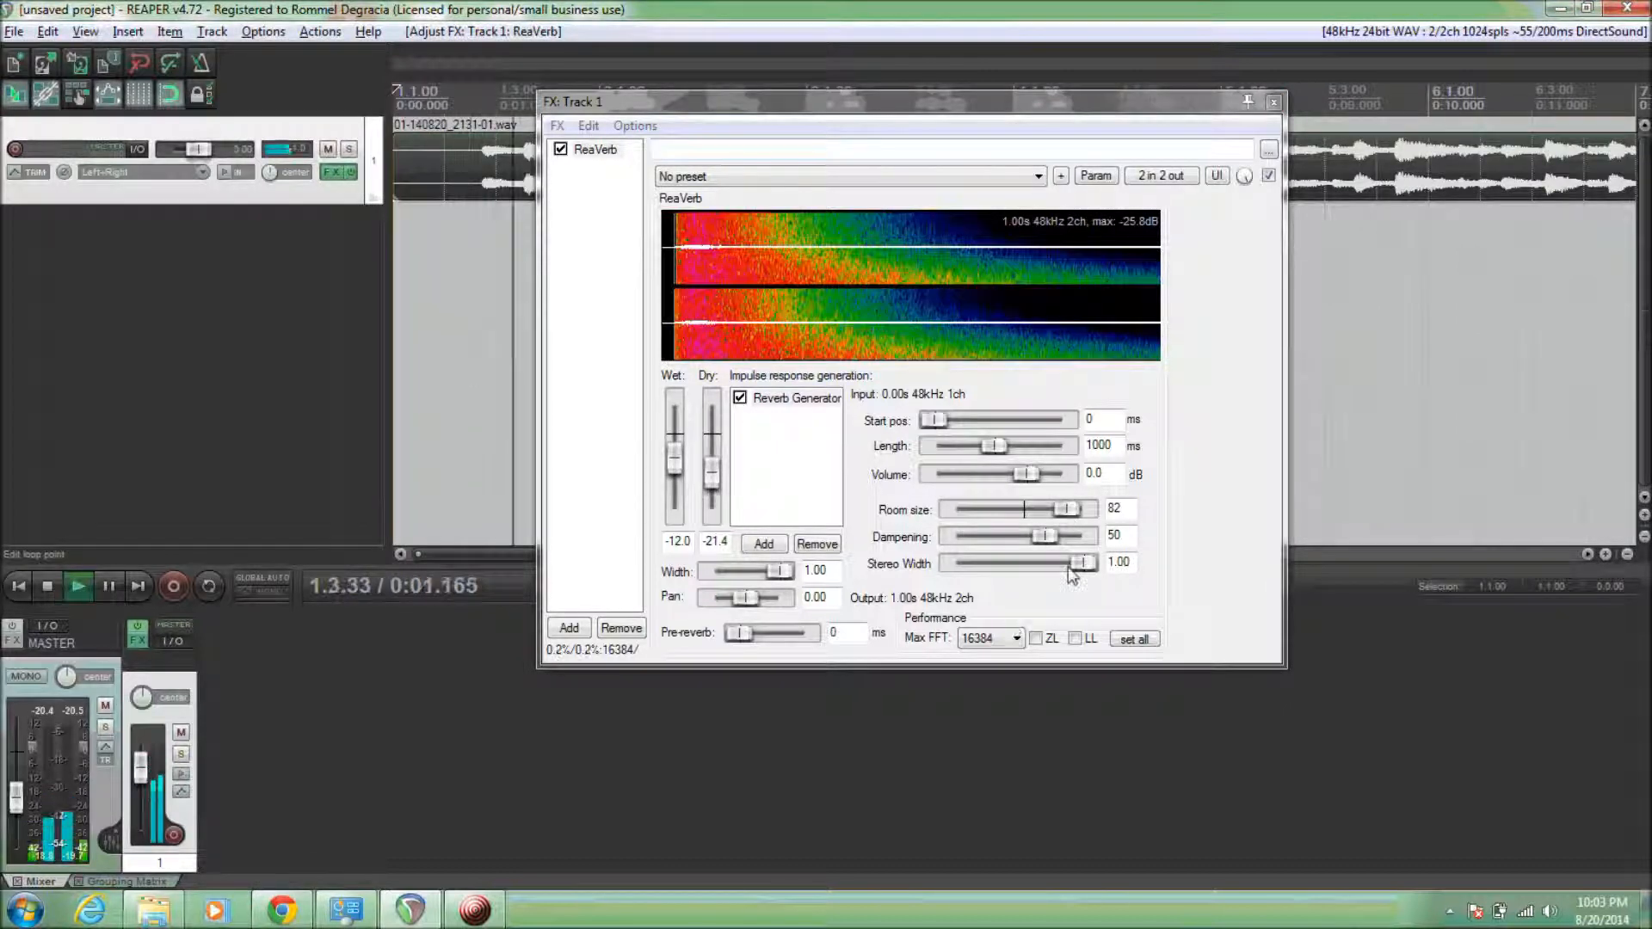
drag(1067, 509, 977, 549)
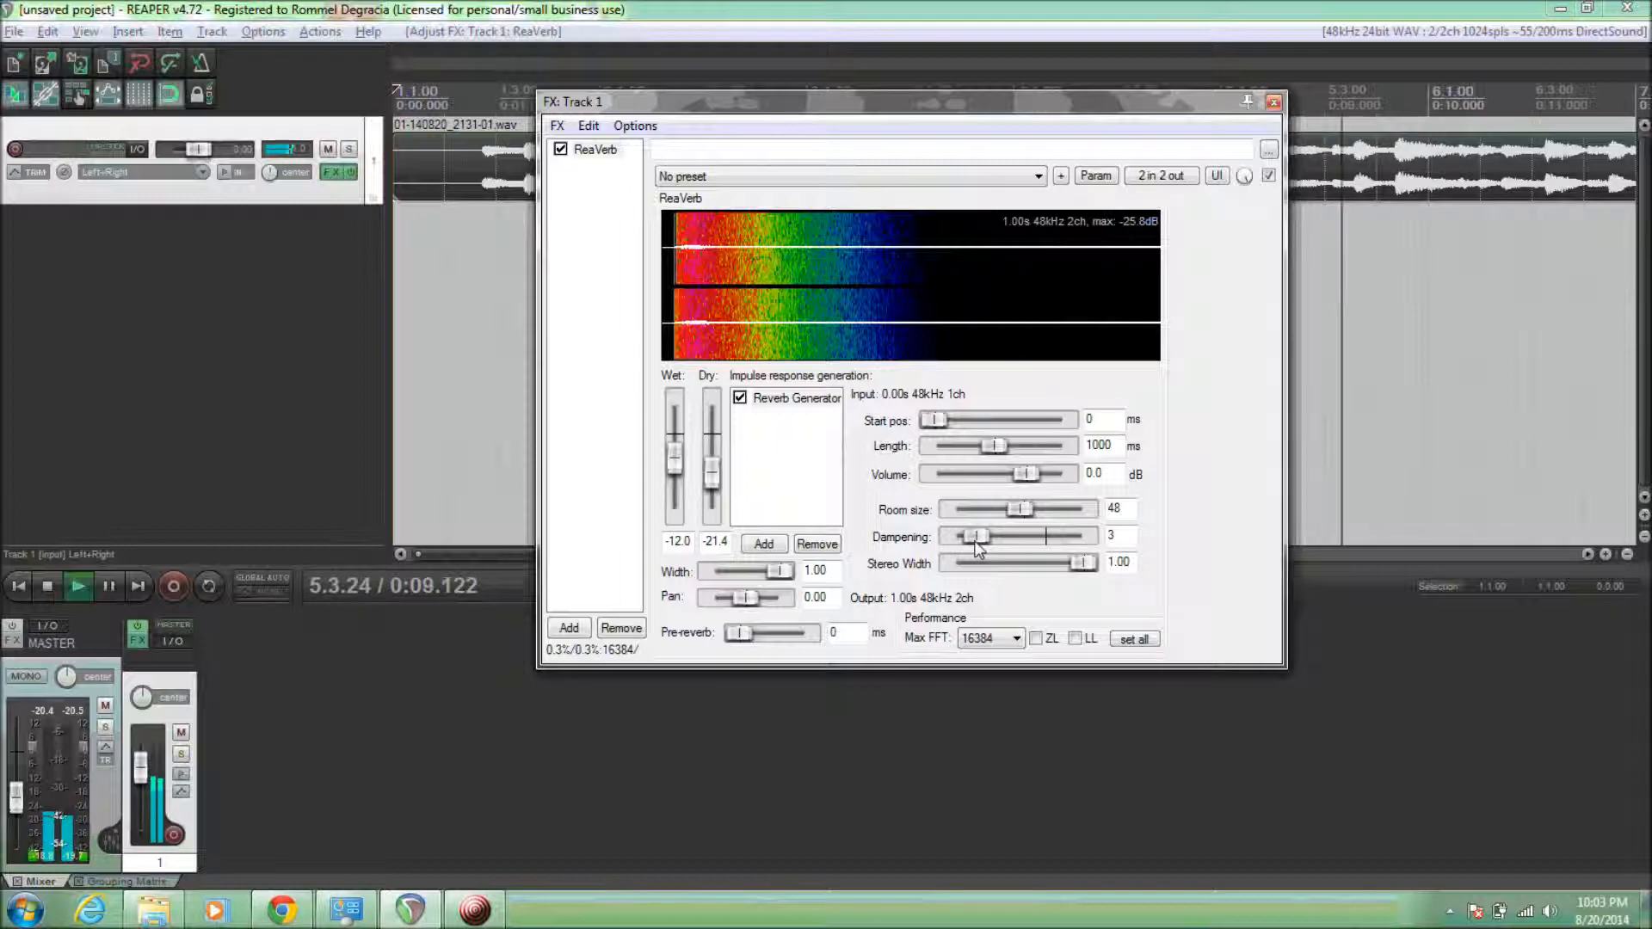
drag(975, 538, 1031, 538)
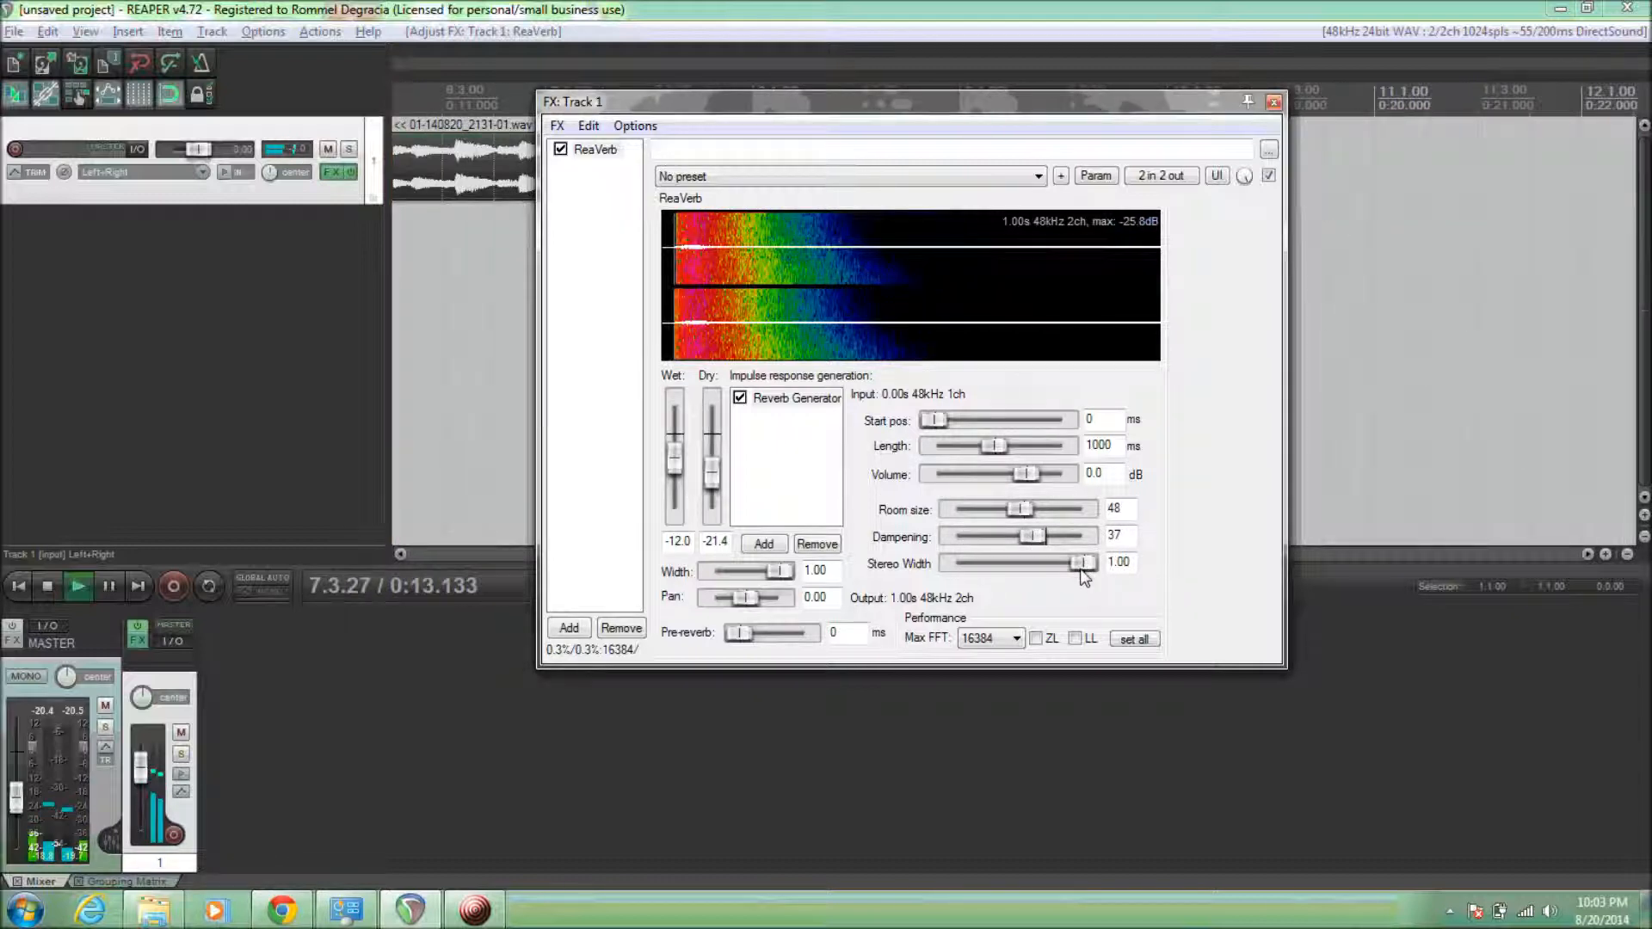
Try a stereo width of -0.28 on the Reverb Generator, replay the track and set the width to 0.42.
drag(1081, 571, 998, 582)
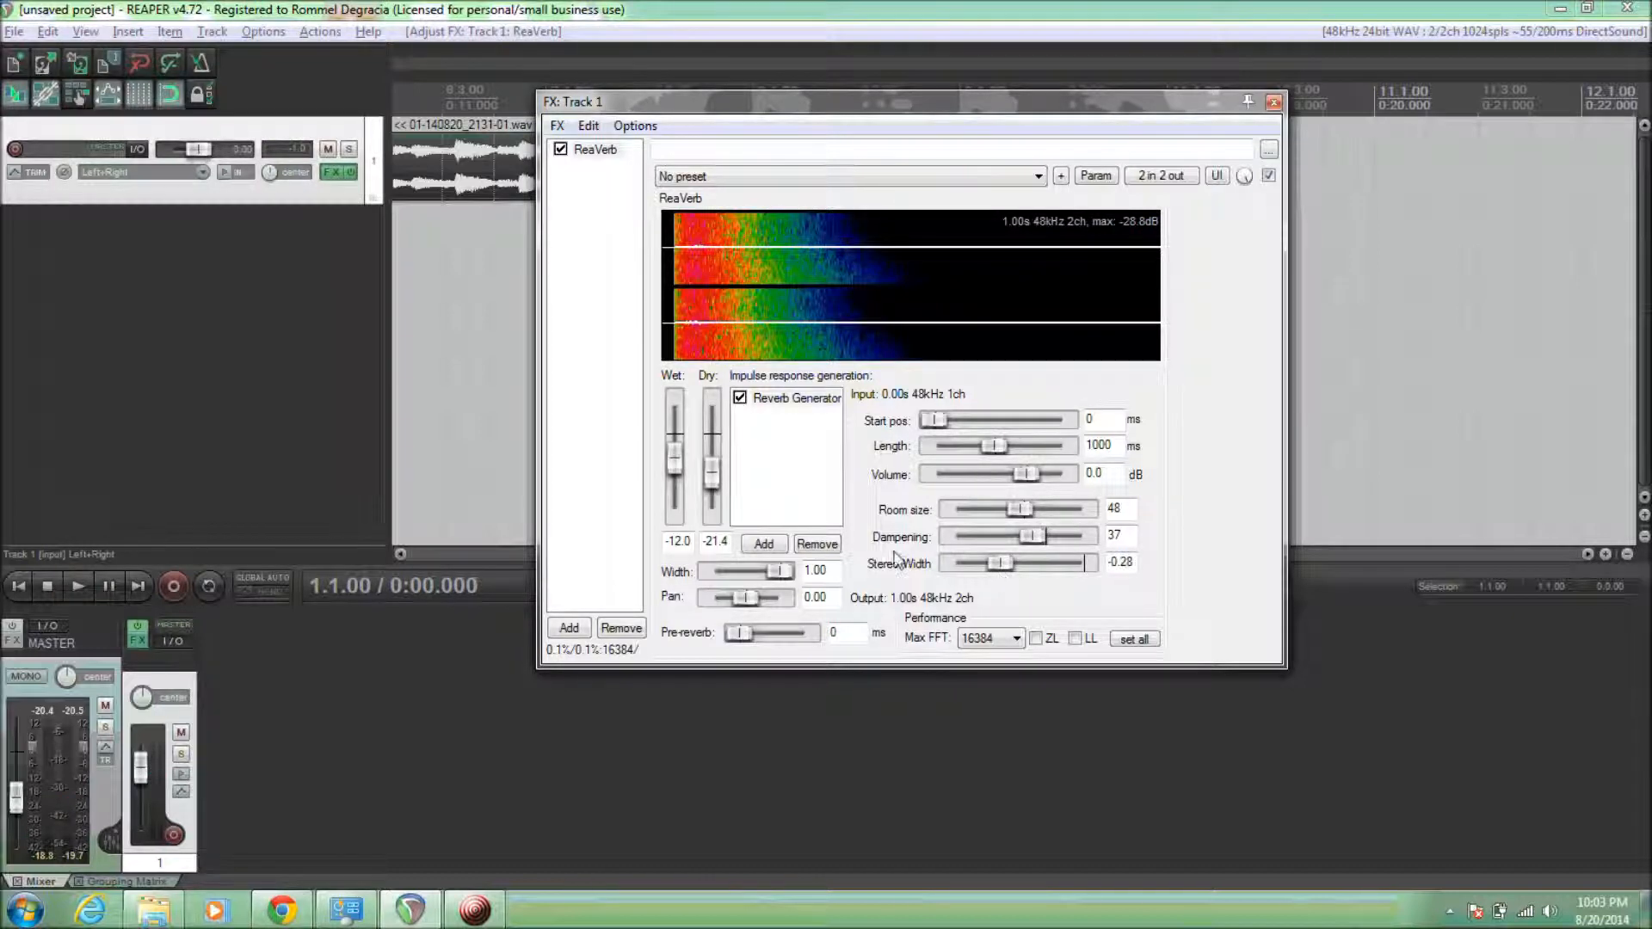
click(641, 8)
key(space)
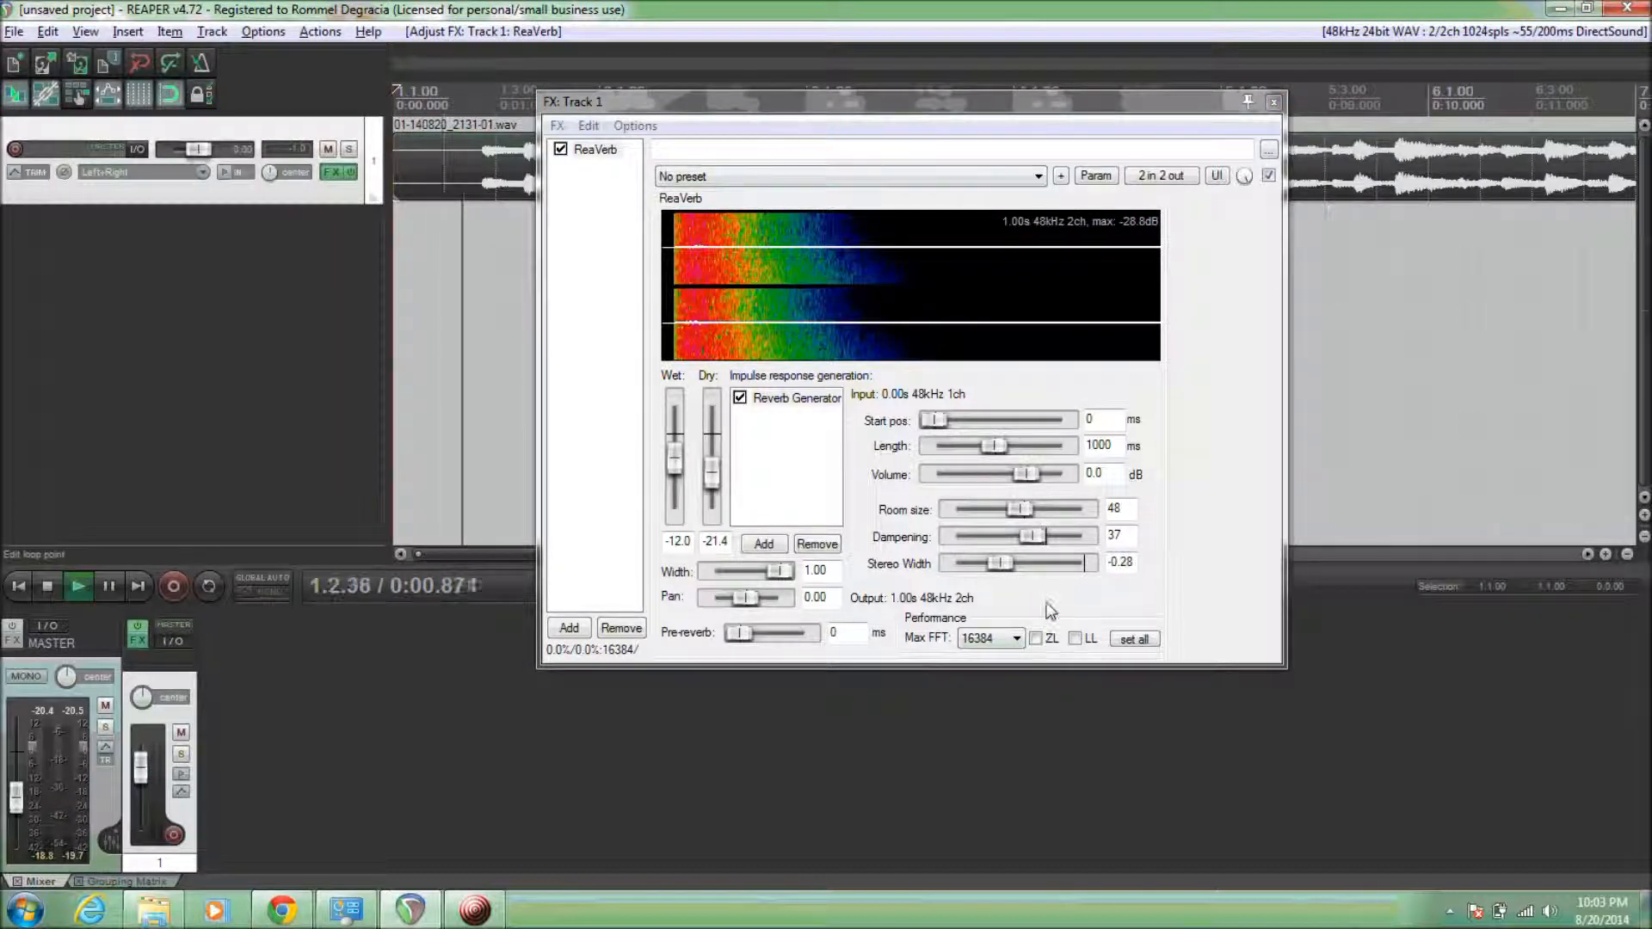
drag(997, 563, 1055, 570)
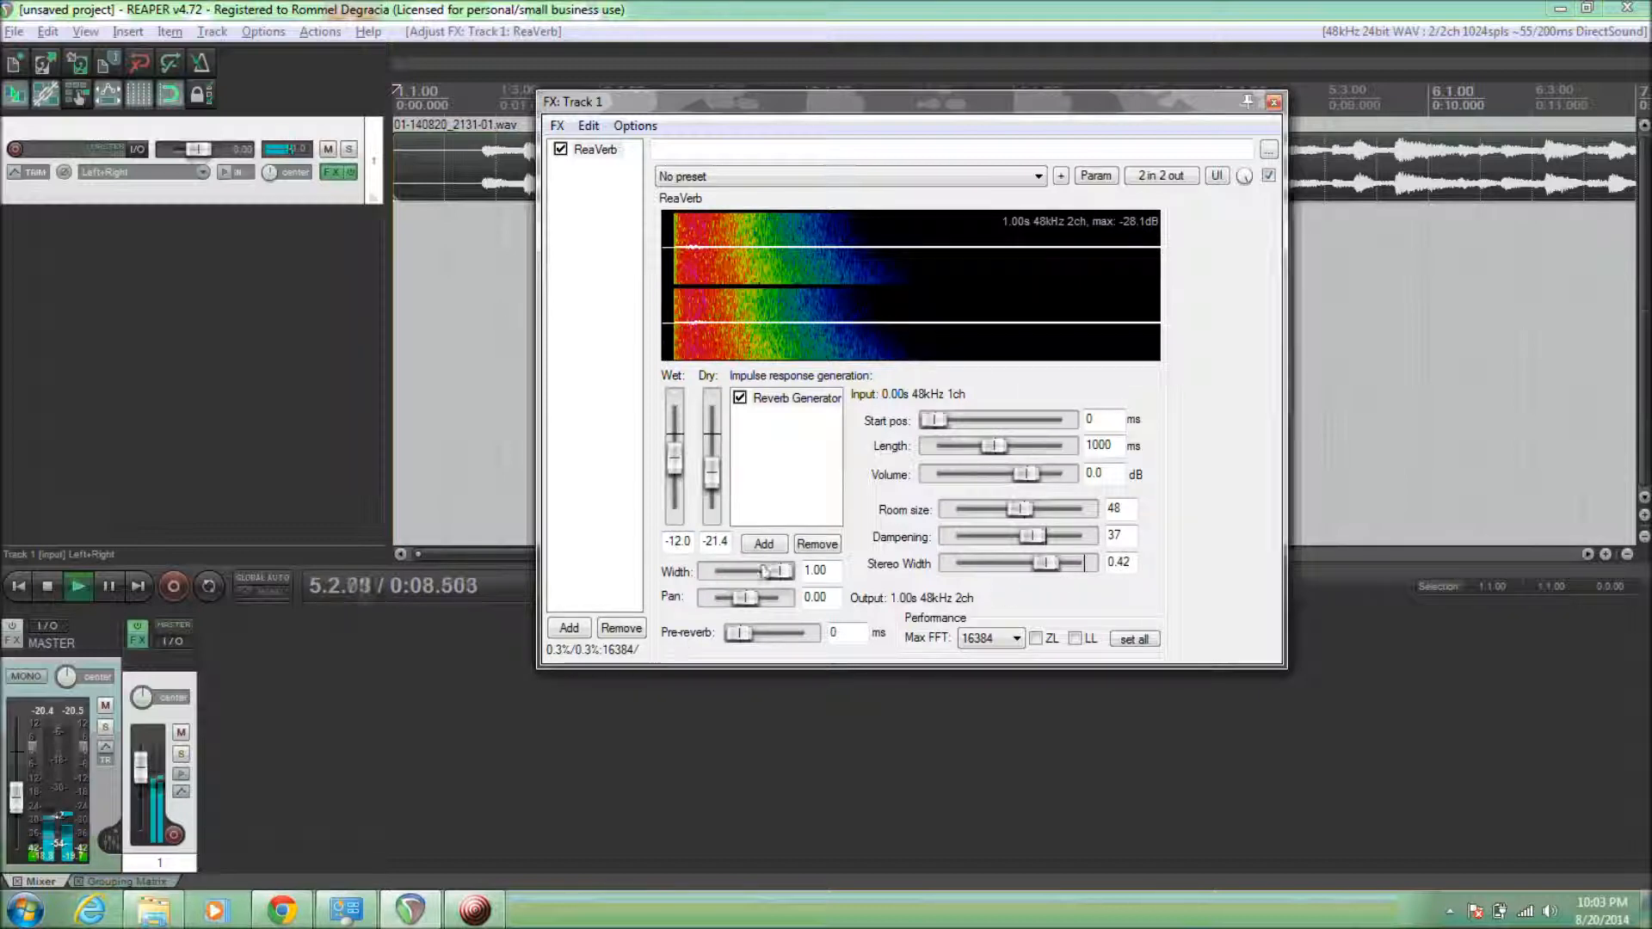
click(869, 32)
key(space)
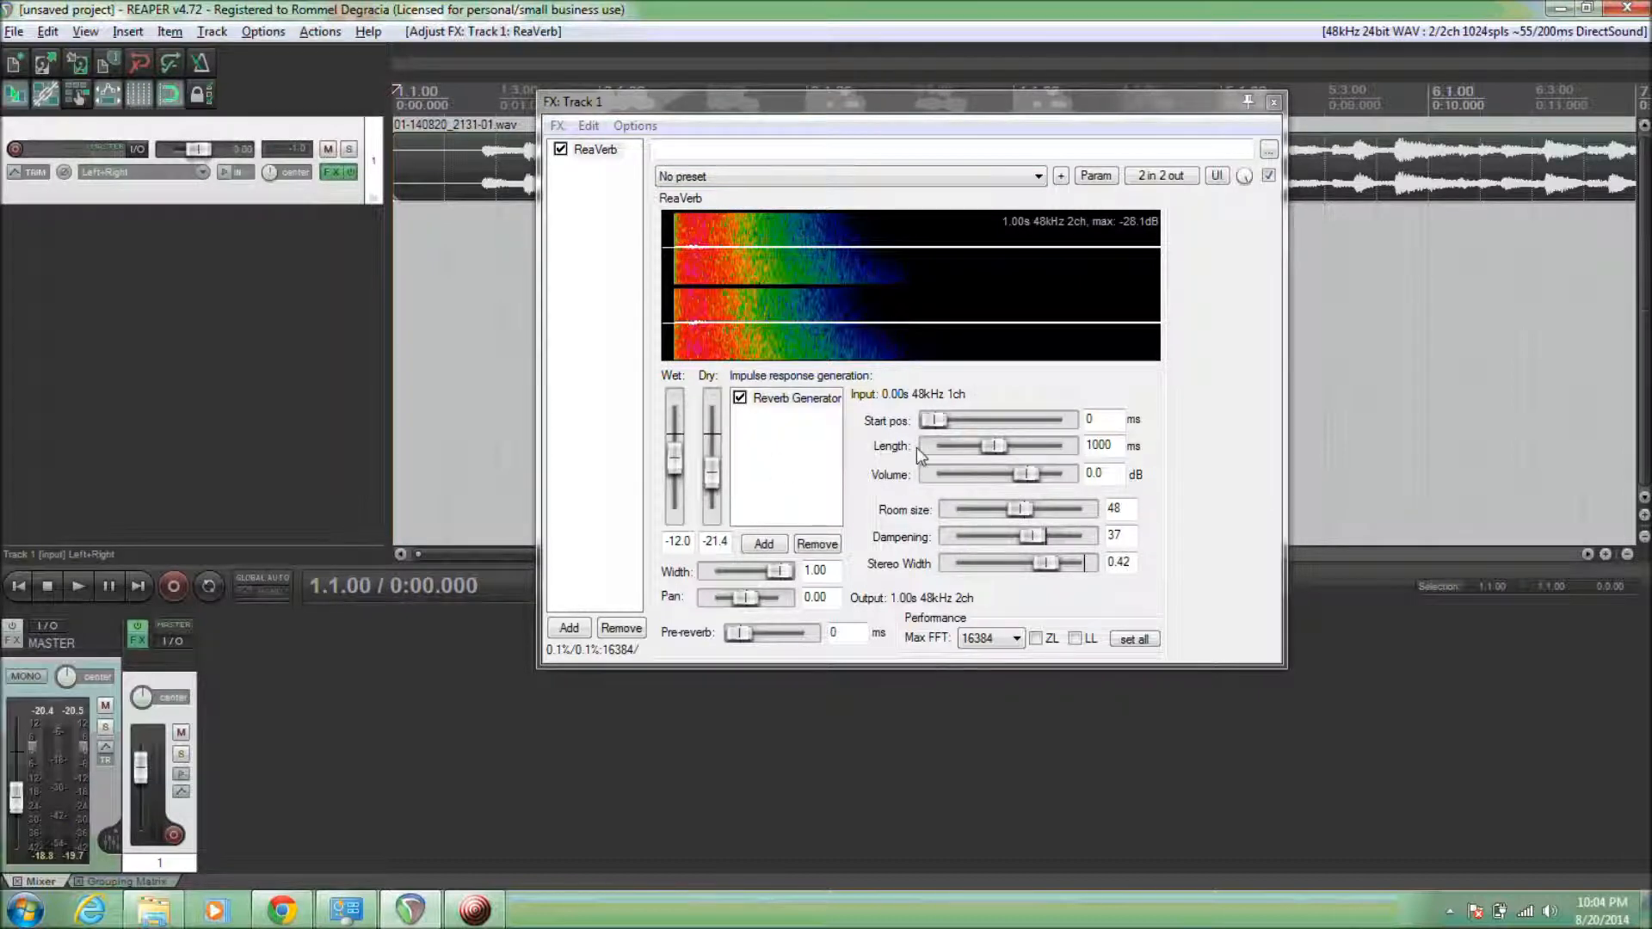
Remove ReaVerb from track 1 and add Reverberate LE (LiquidSonics) in its place.
click(636, 628)
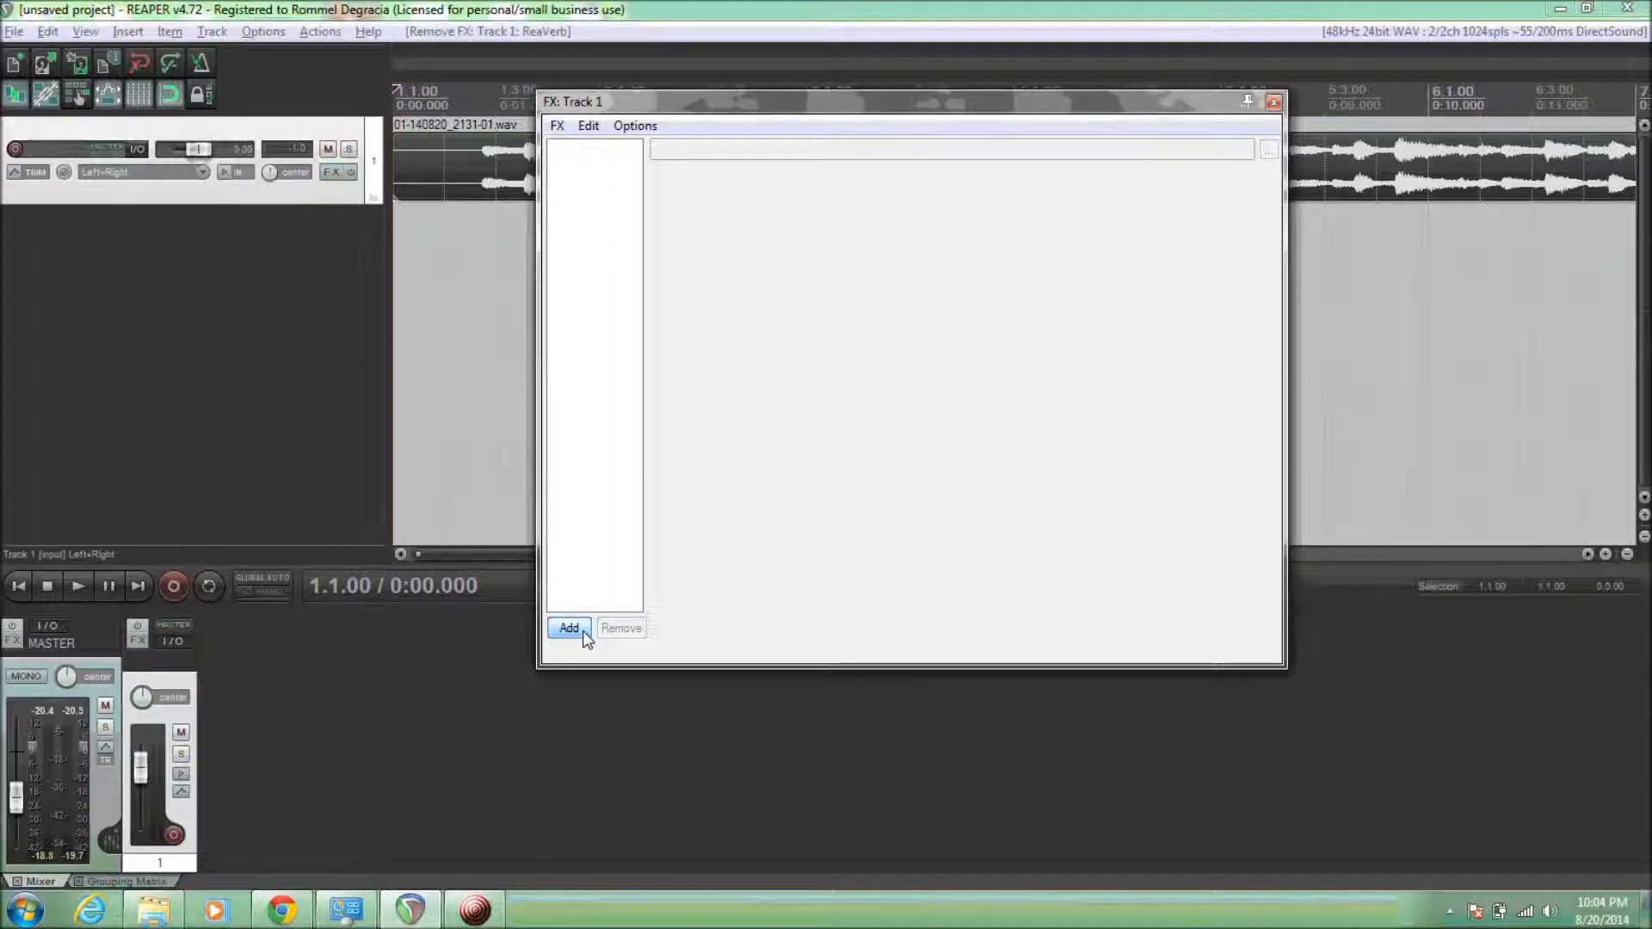
click(585, 637)
click(504, 314)
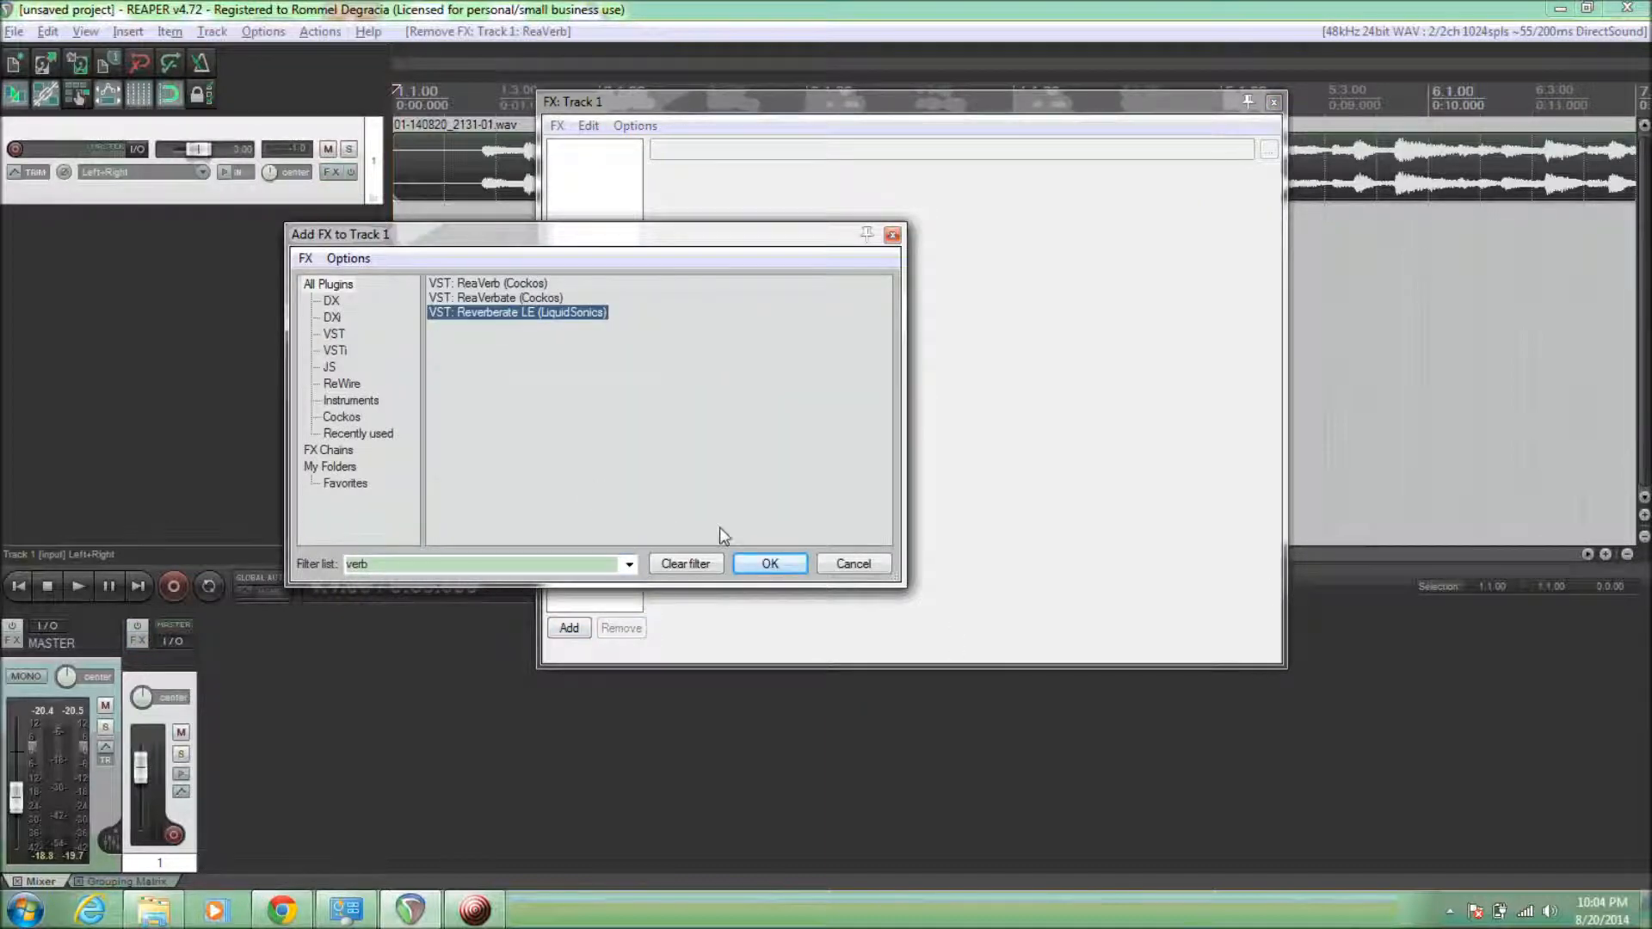
click(770, 563)
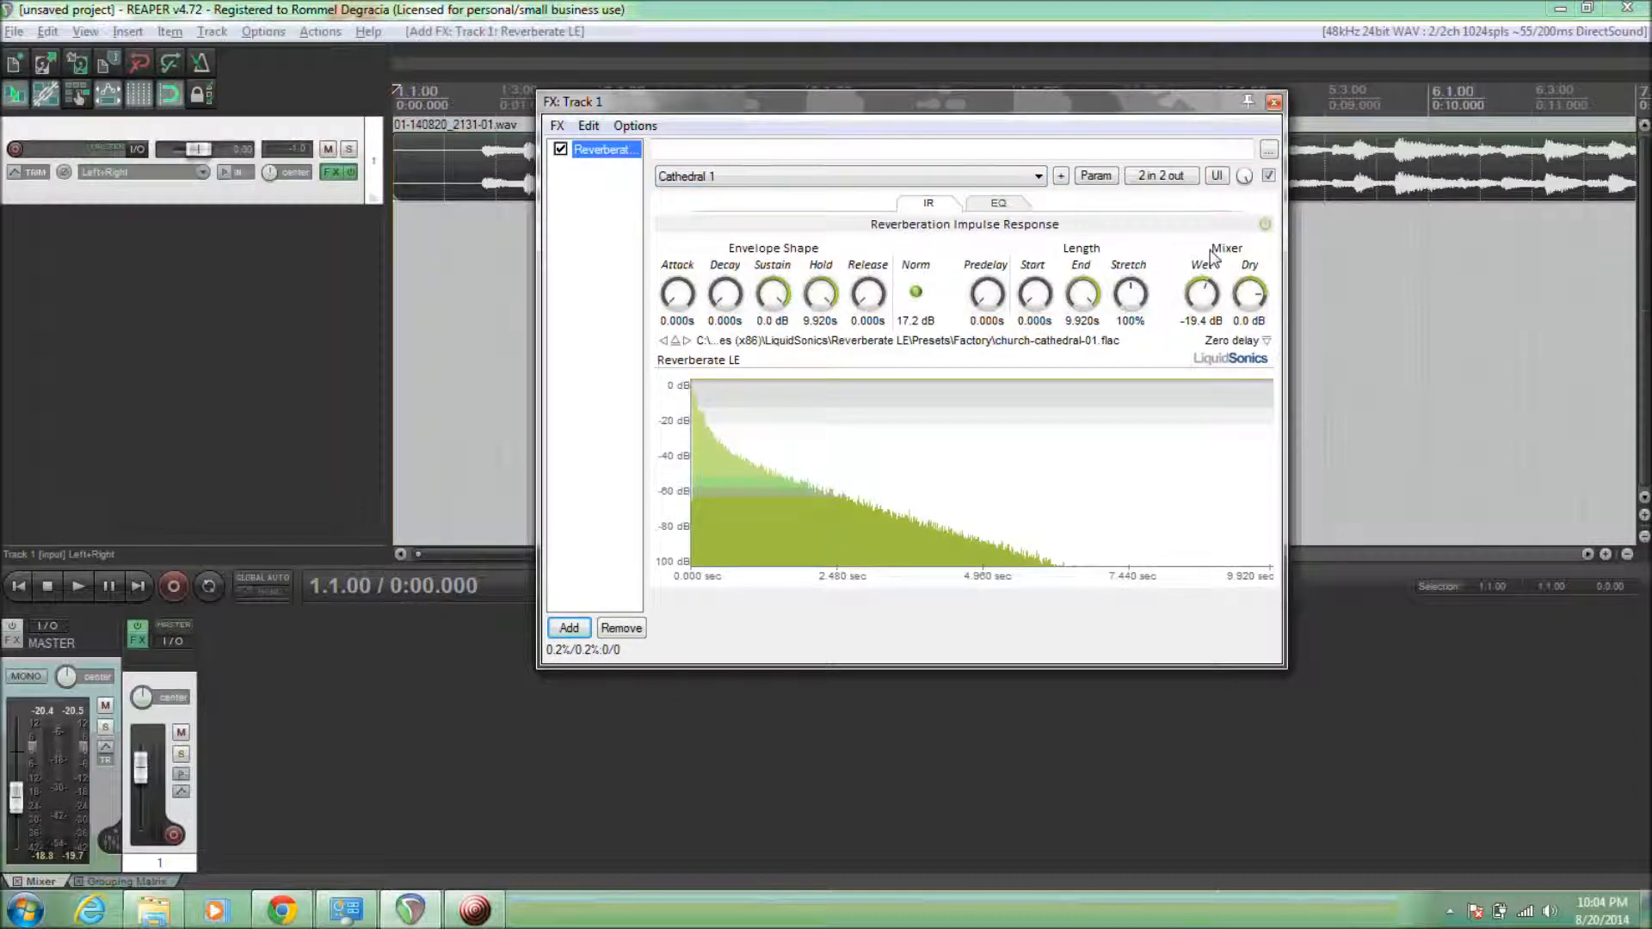
Turn Reverberate LE's dry level fully down, choose the Cathedral 1 preset and audition the track briefly.
drag(1251, 296, 1215, 348)
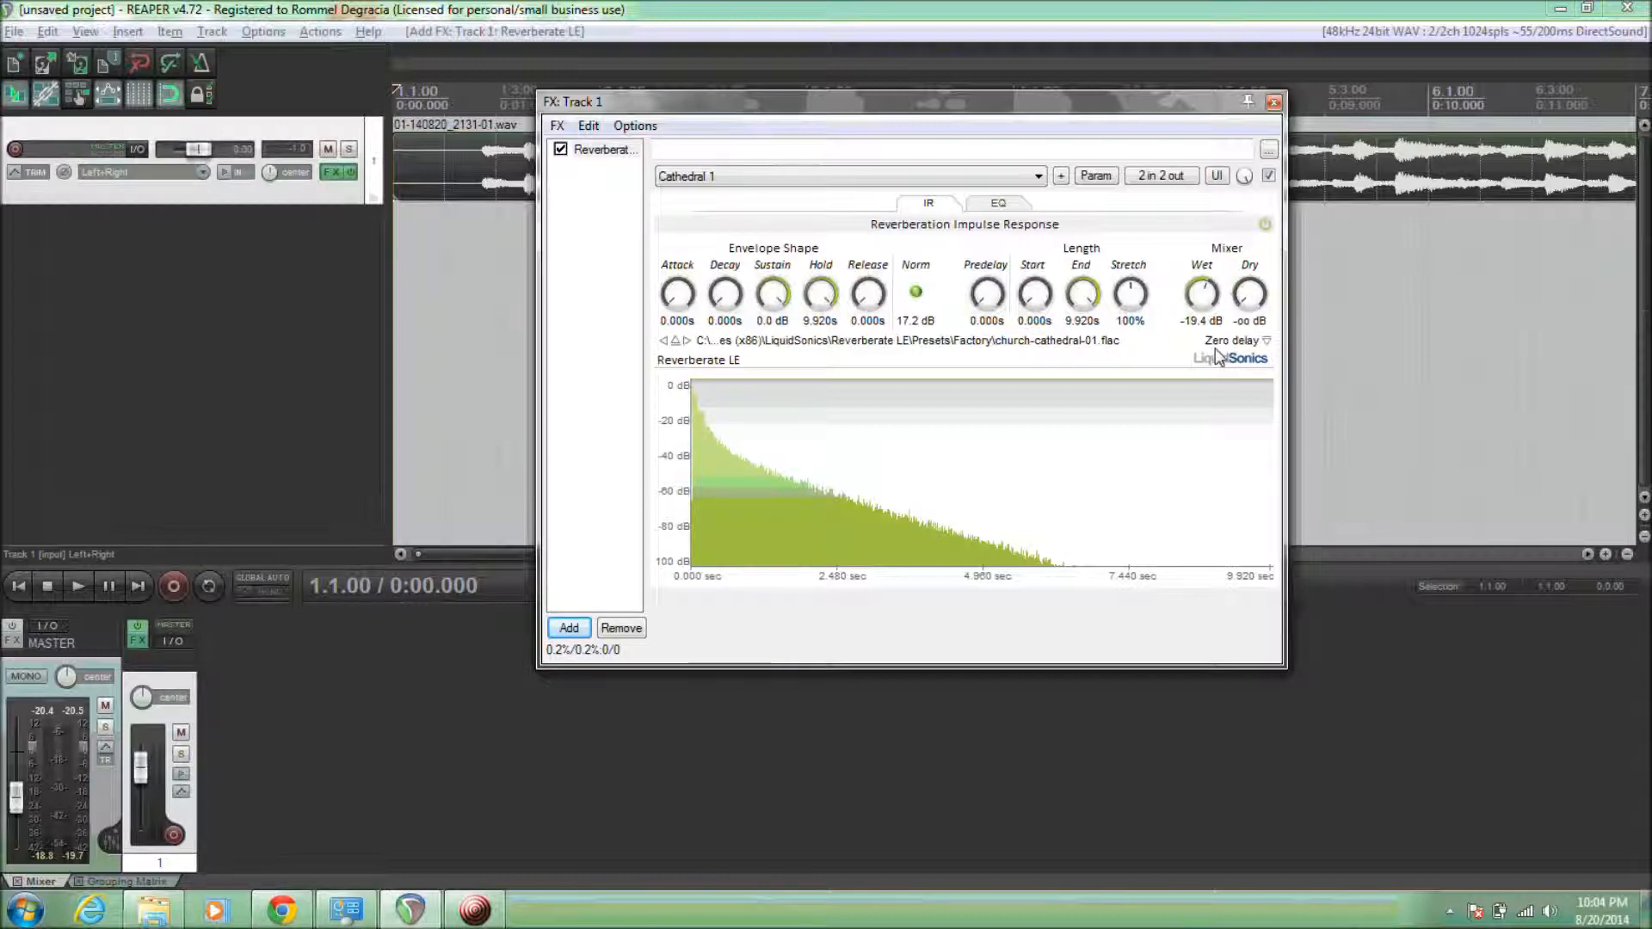
click(714, 175)
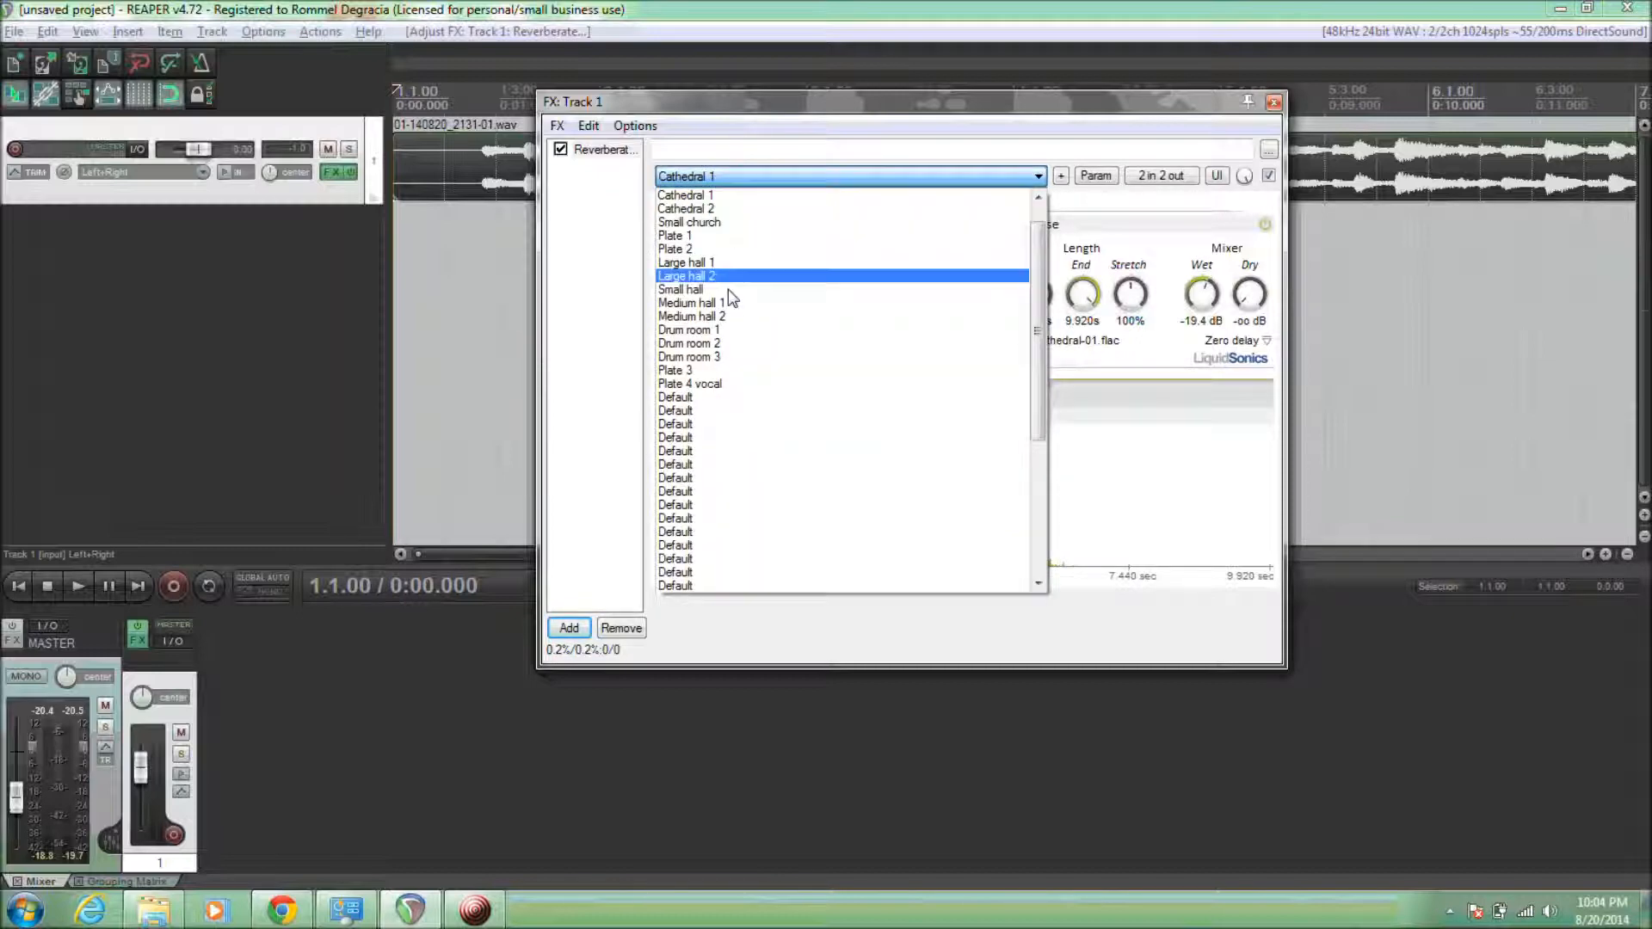
click(765, 198)
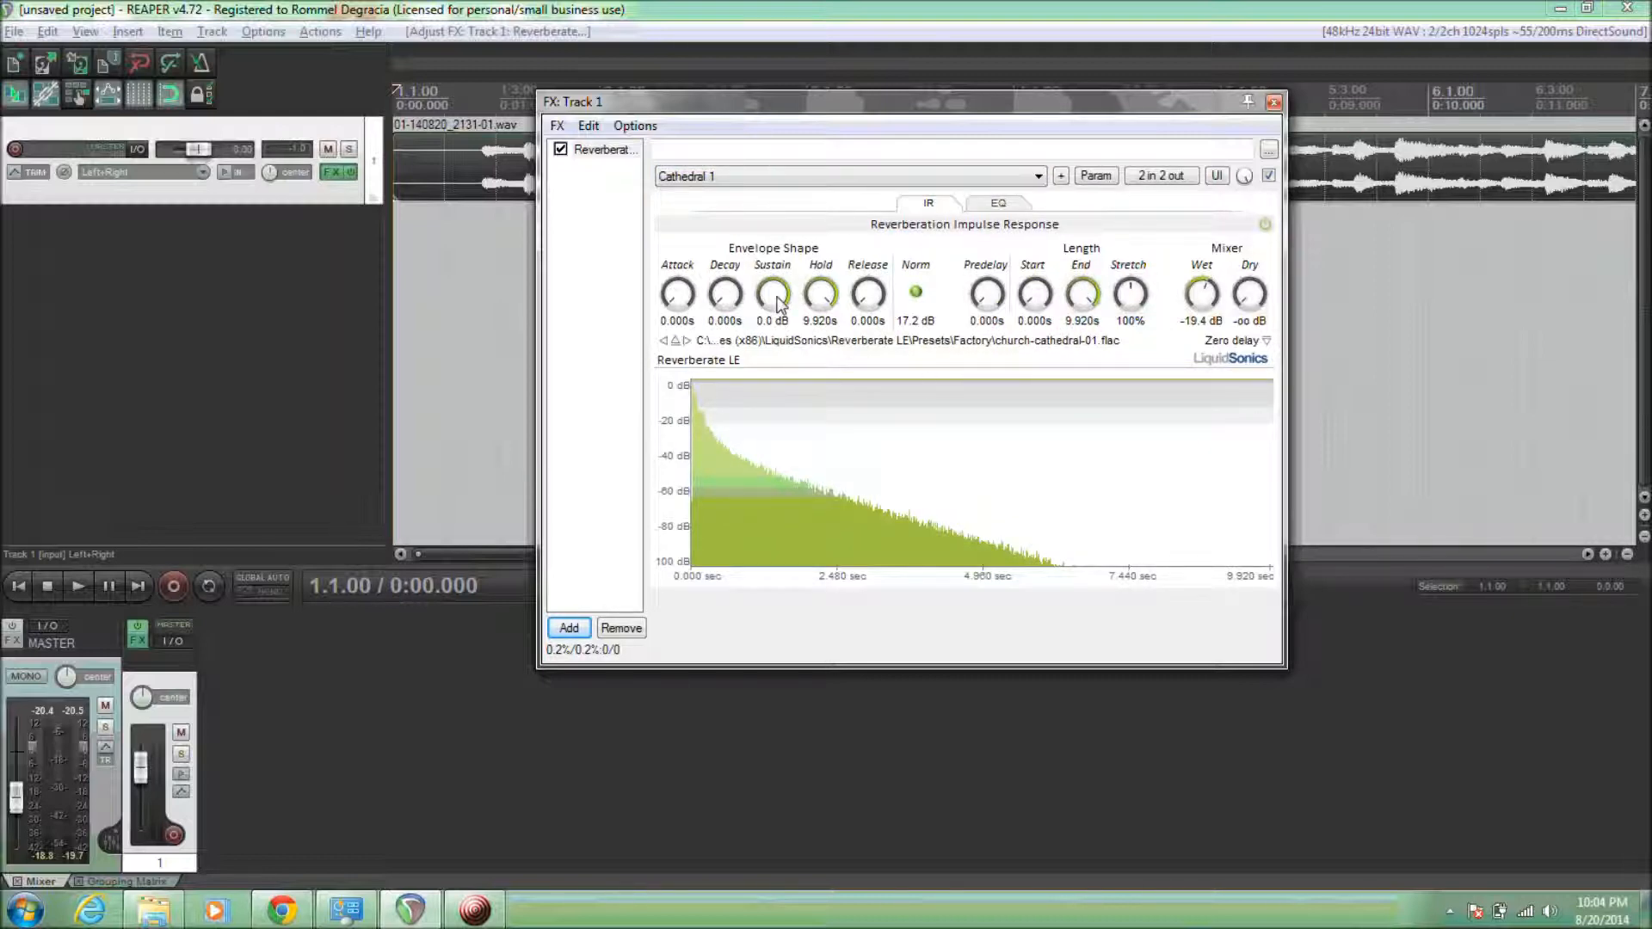
click(946, 9)
key(space)
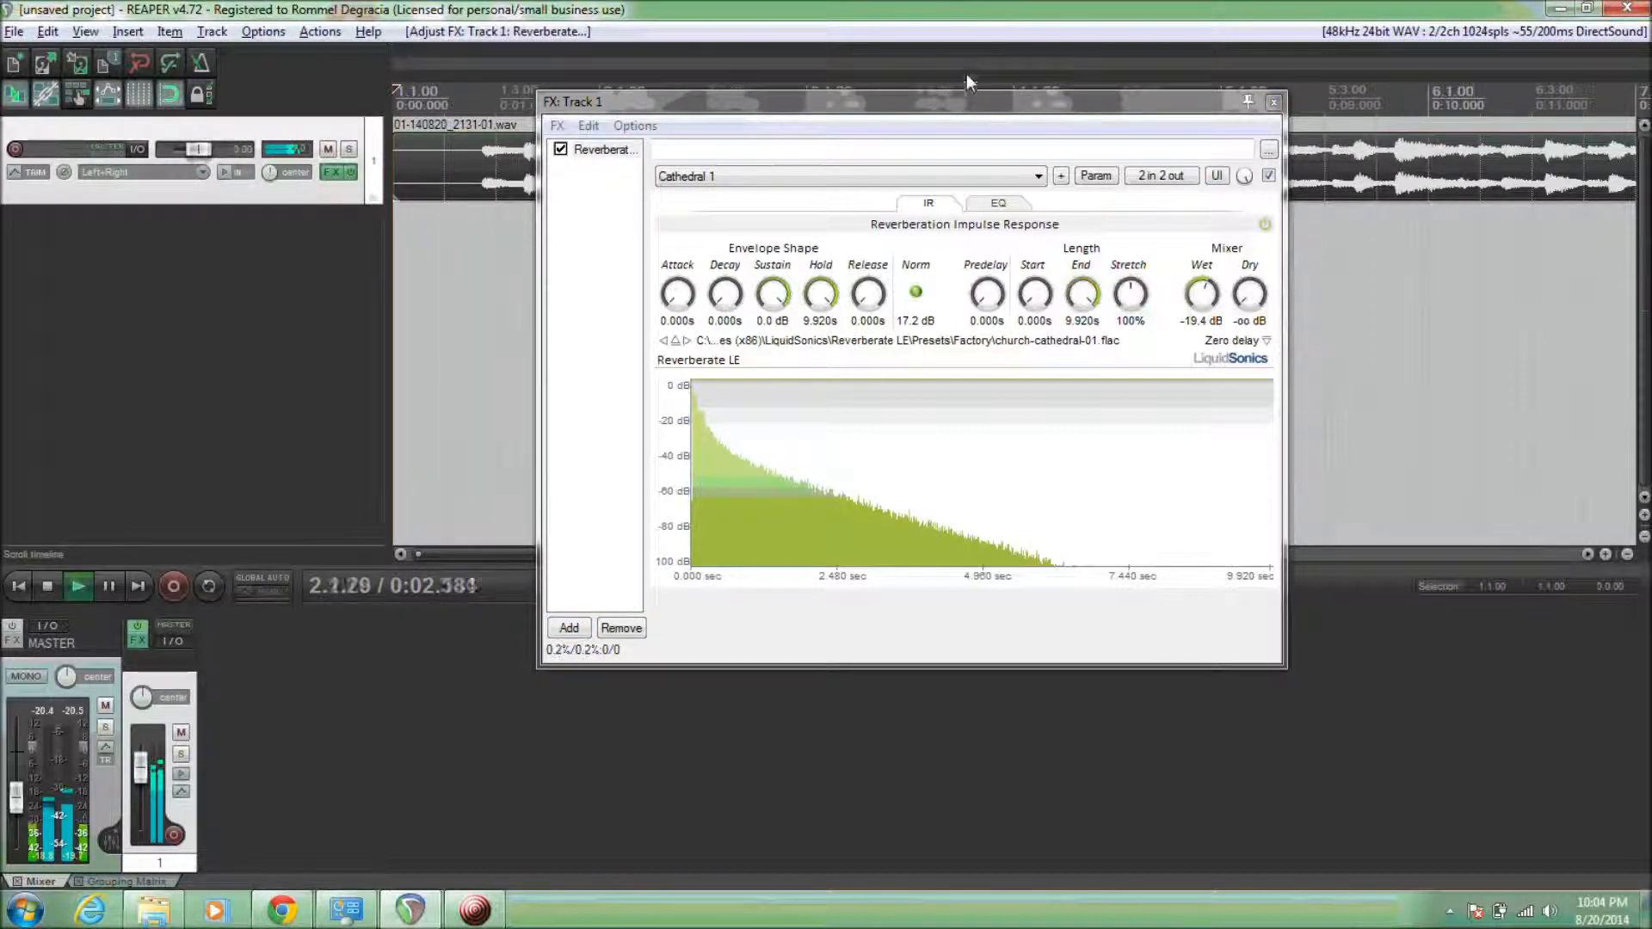
key(space)
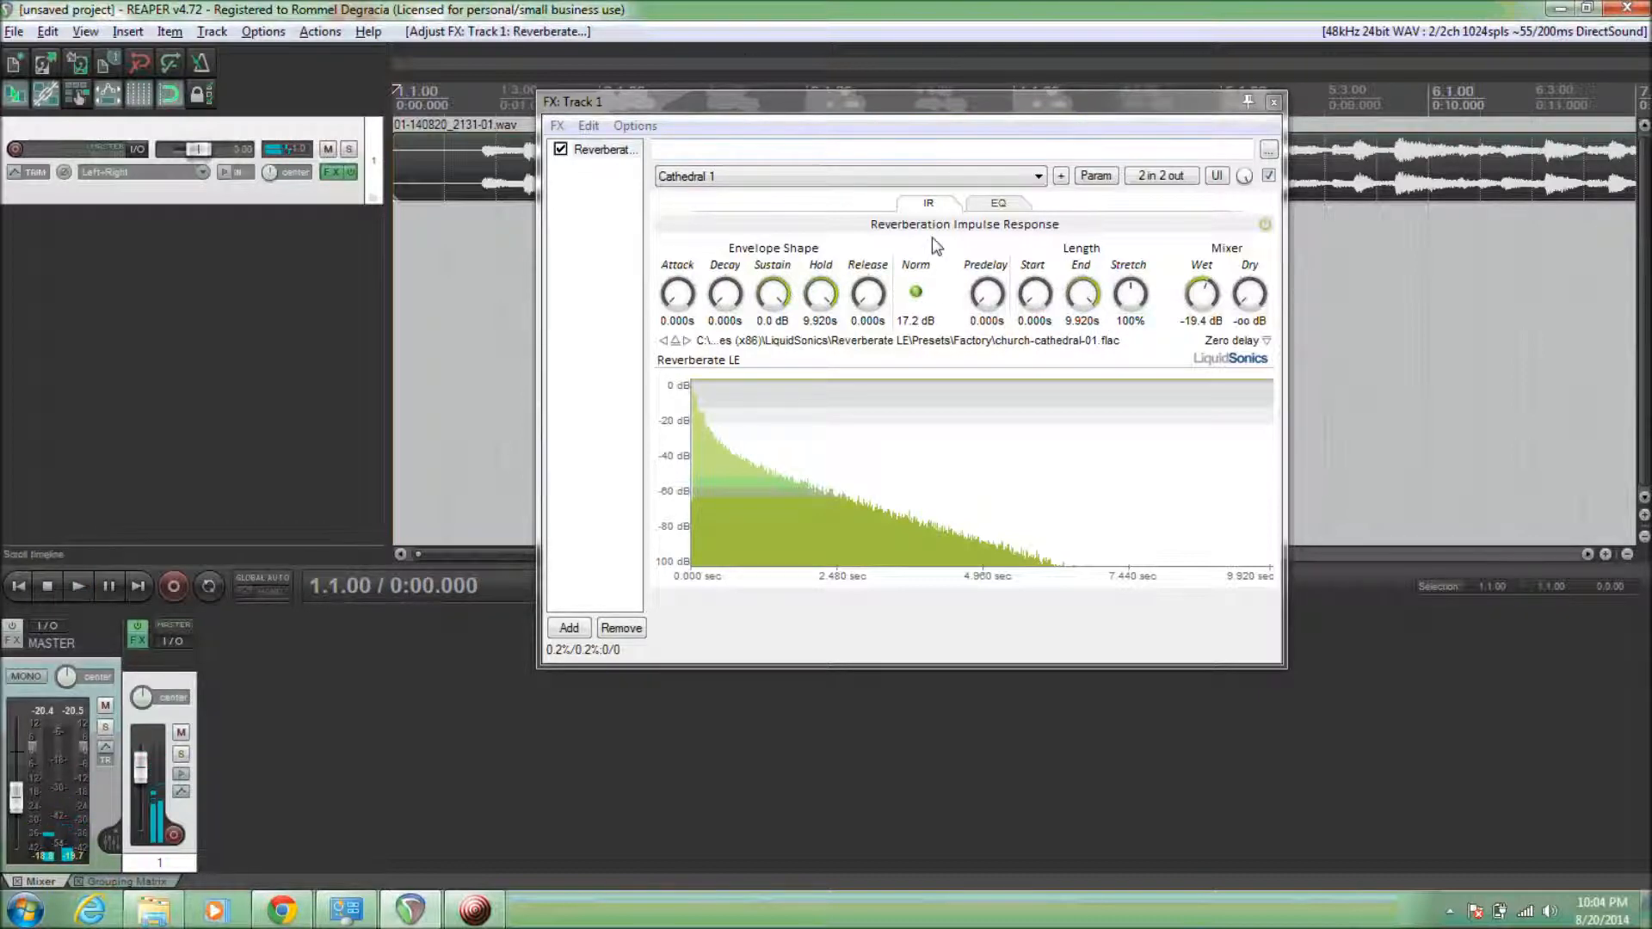
Set the impulse response's end to 2.480 s, hold to 0.801 s and sustain to -4.2 dB, and play the track.
mouse_move(1075, 297)
mouse_down()
mouse_move(1079, 321)
mouse_move(1085, 285)
mouse_up()
drag(813, 305, 839, 253)
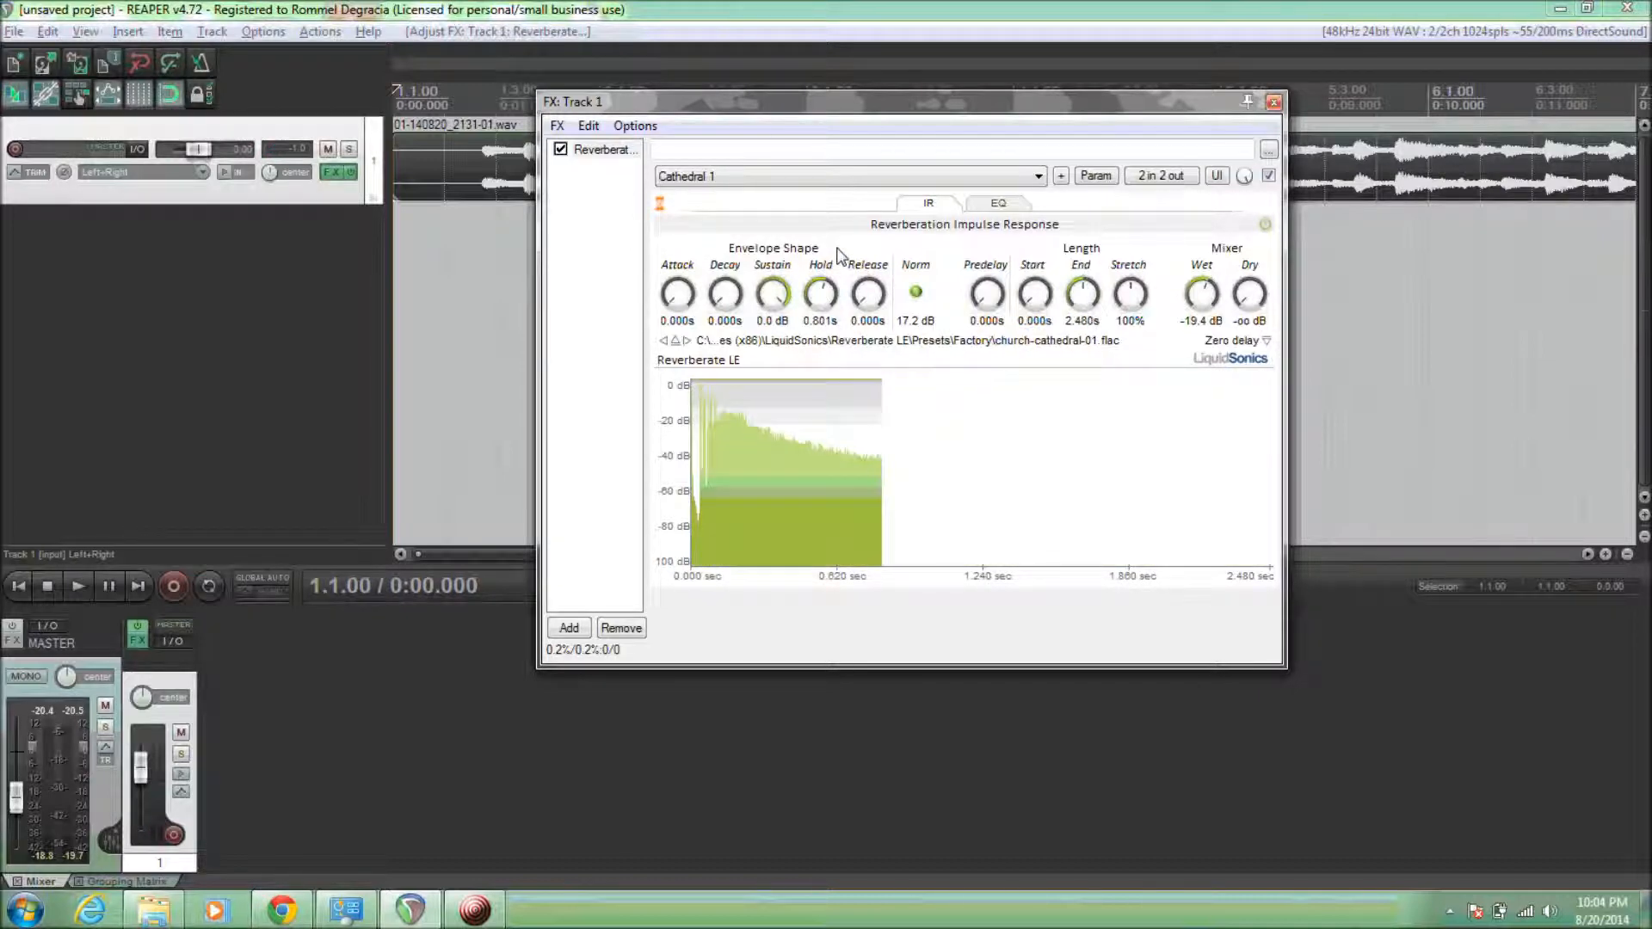
drag(782, 305, 784, 317)
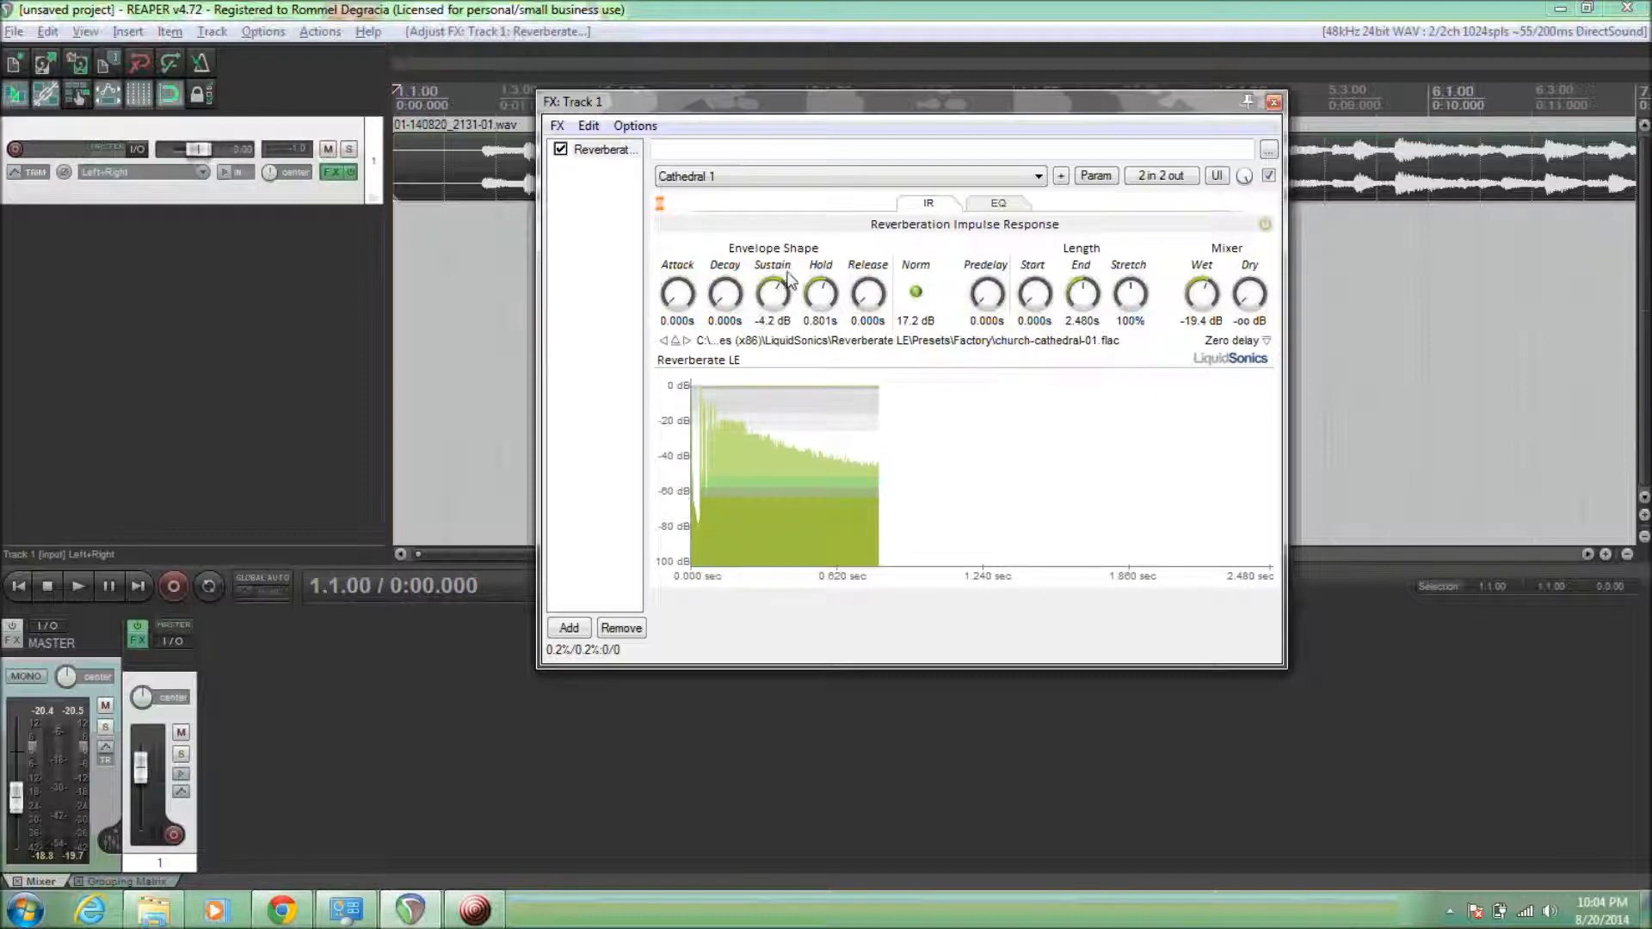
click(865, 30)
key(space)
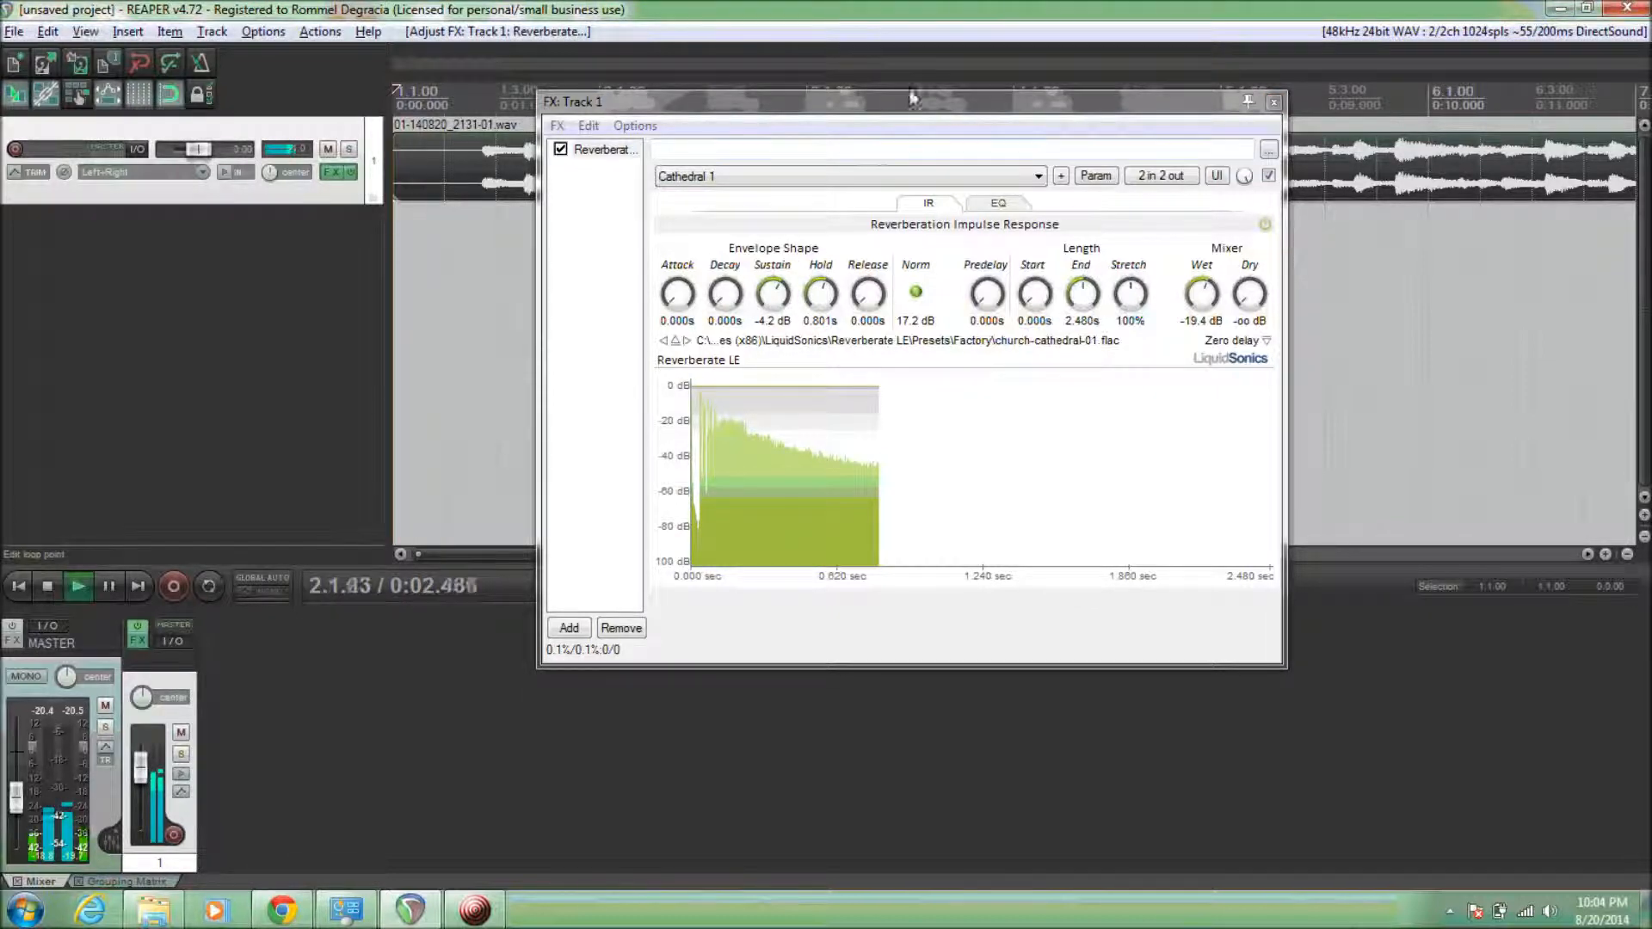
Set the impulse response's sustain to -10.2 dB and its hold to 0.353 s while auditioning the track.
drag(774, 301, 775, 315)
drag(742, 183, 616, 179)
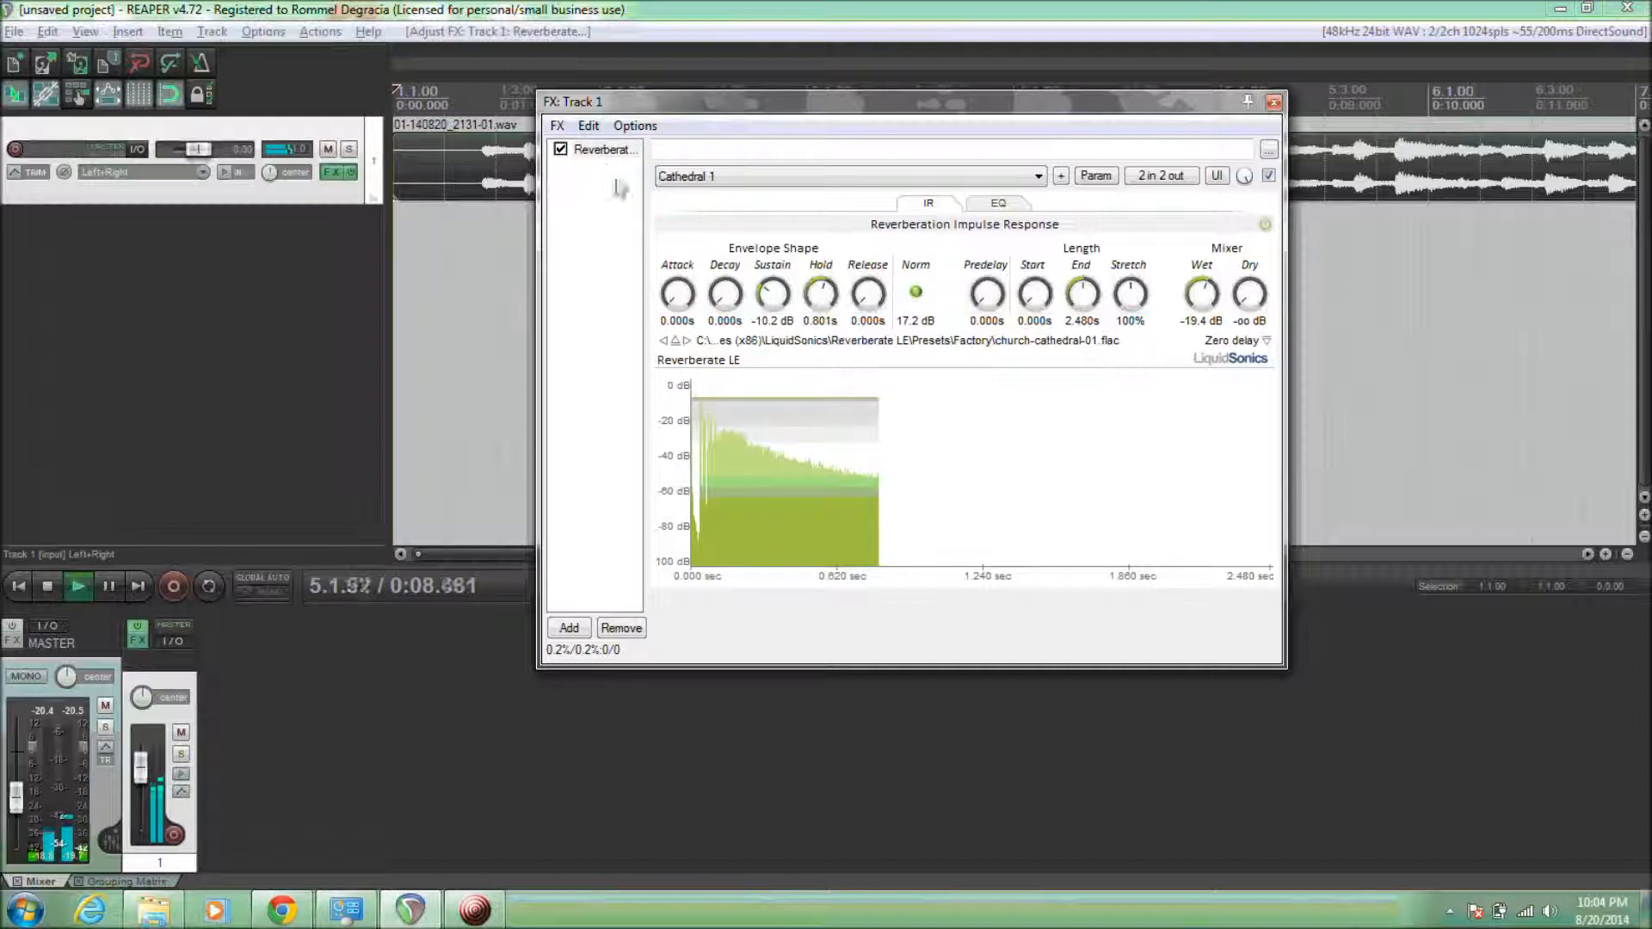
mouse_move(817, 301)
mouse_down()
mouse_move(806, 285)
mouse_move(822, 277)
mouse_up()
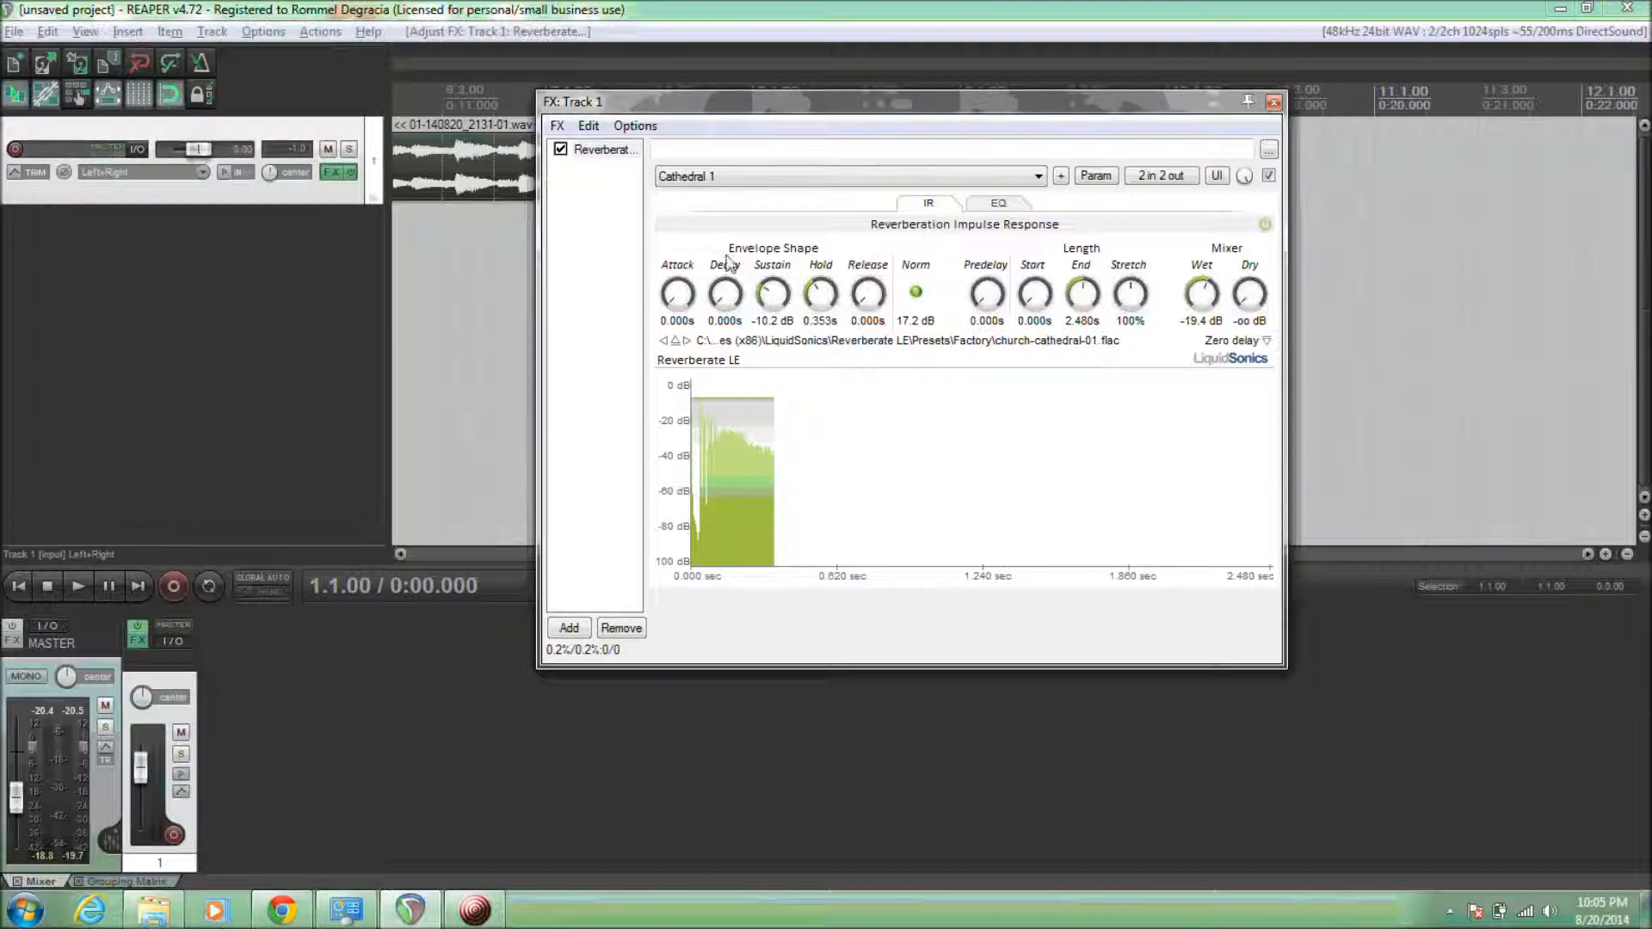
Try the Plate 1 and Medium hall 2 presets in Reverberate LE and settle on Drum room 3.
click(764, 177)
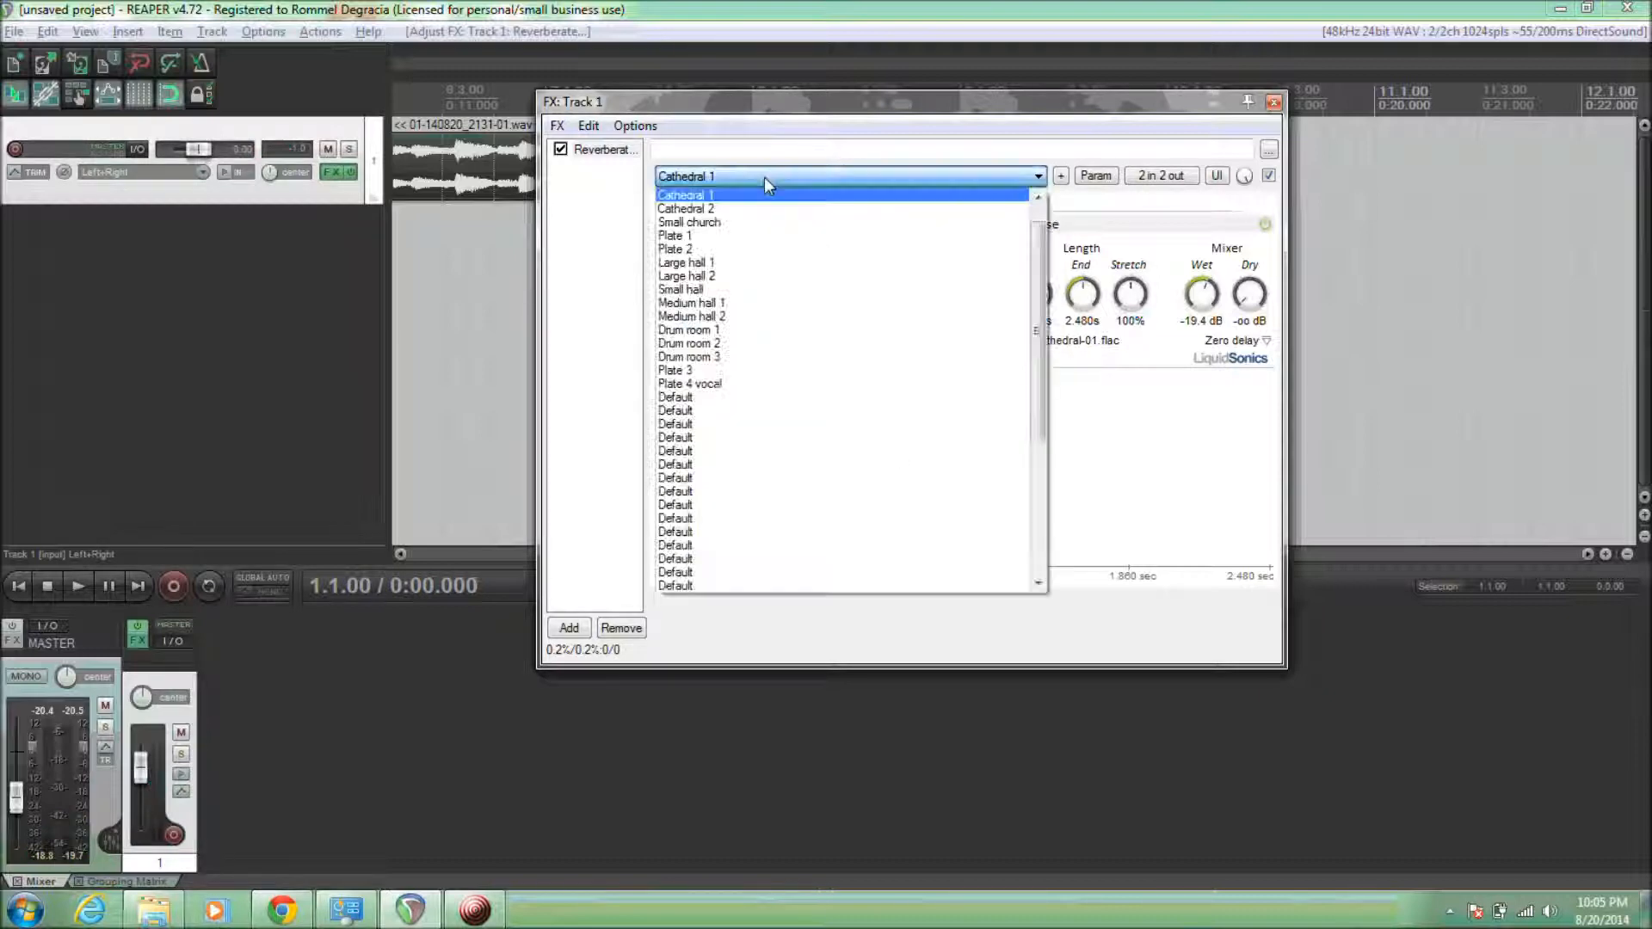
click(761, 236)
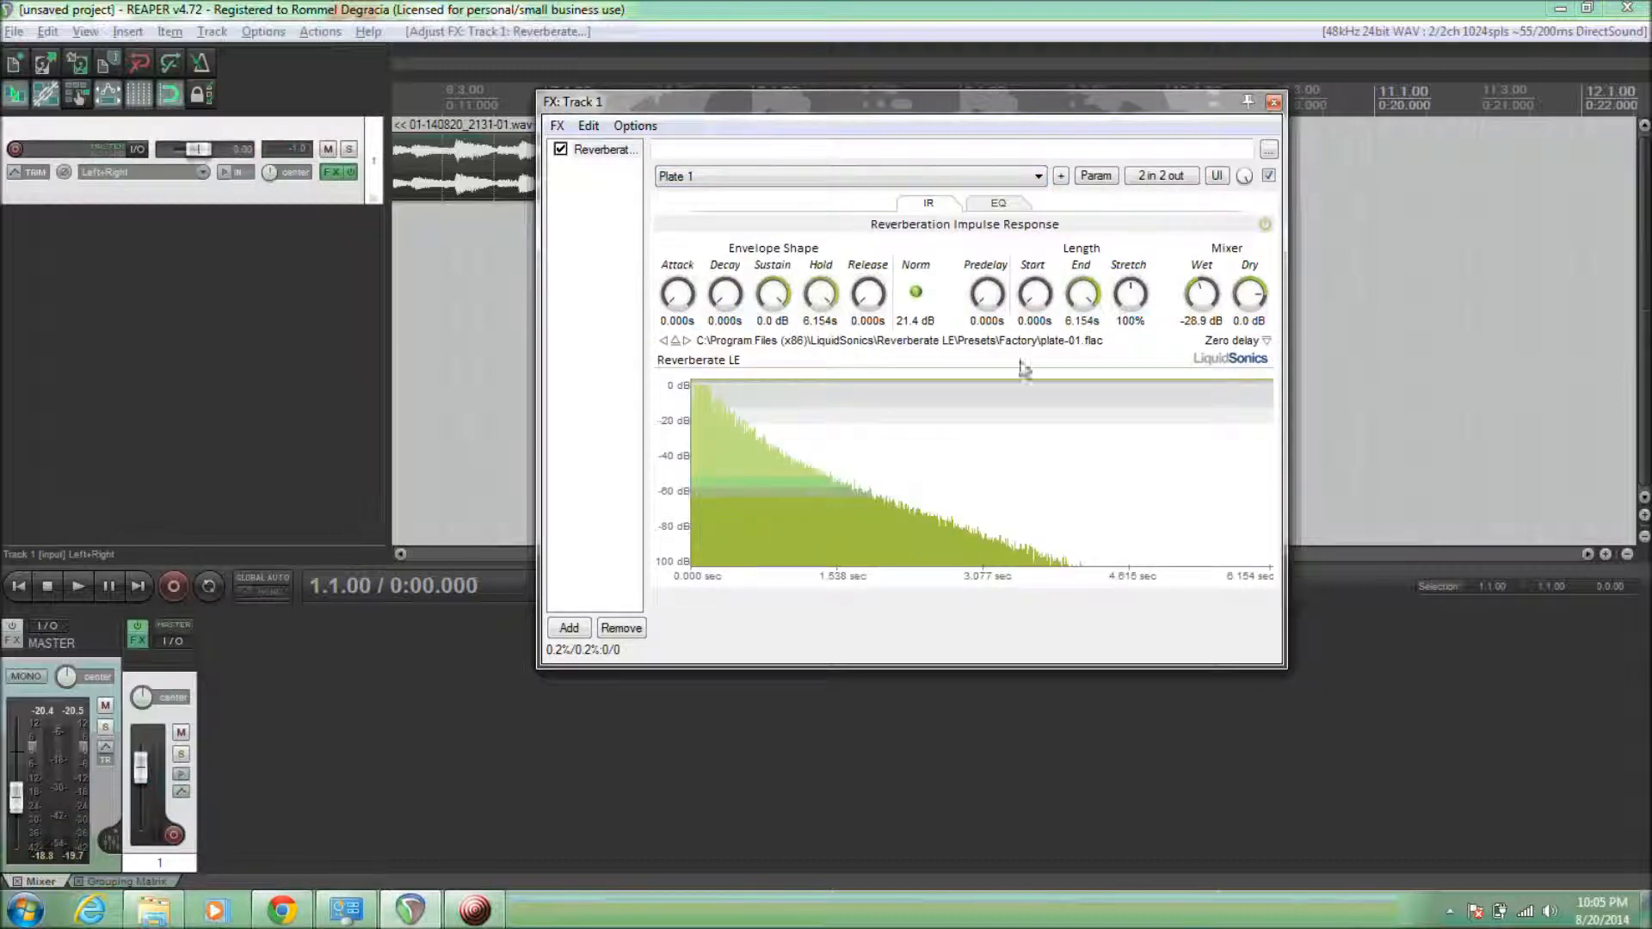
click(728, 177)
click(722, 276)
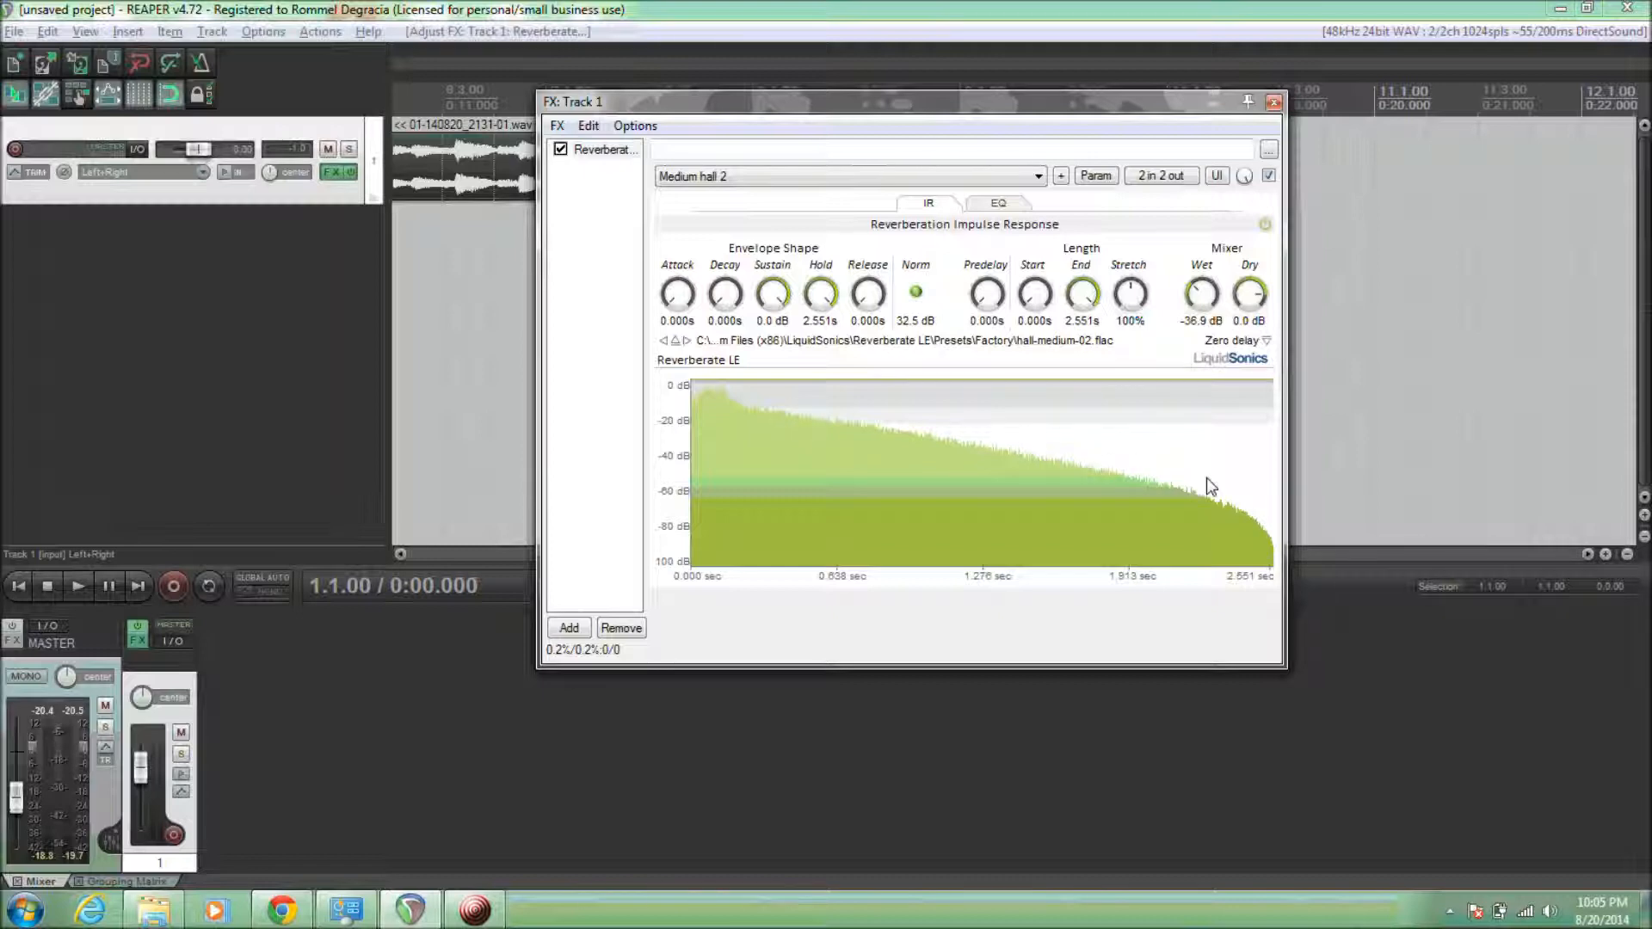
click(793, 178)
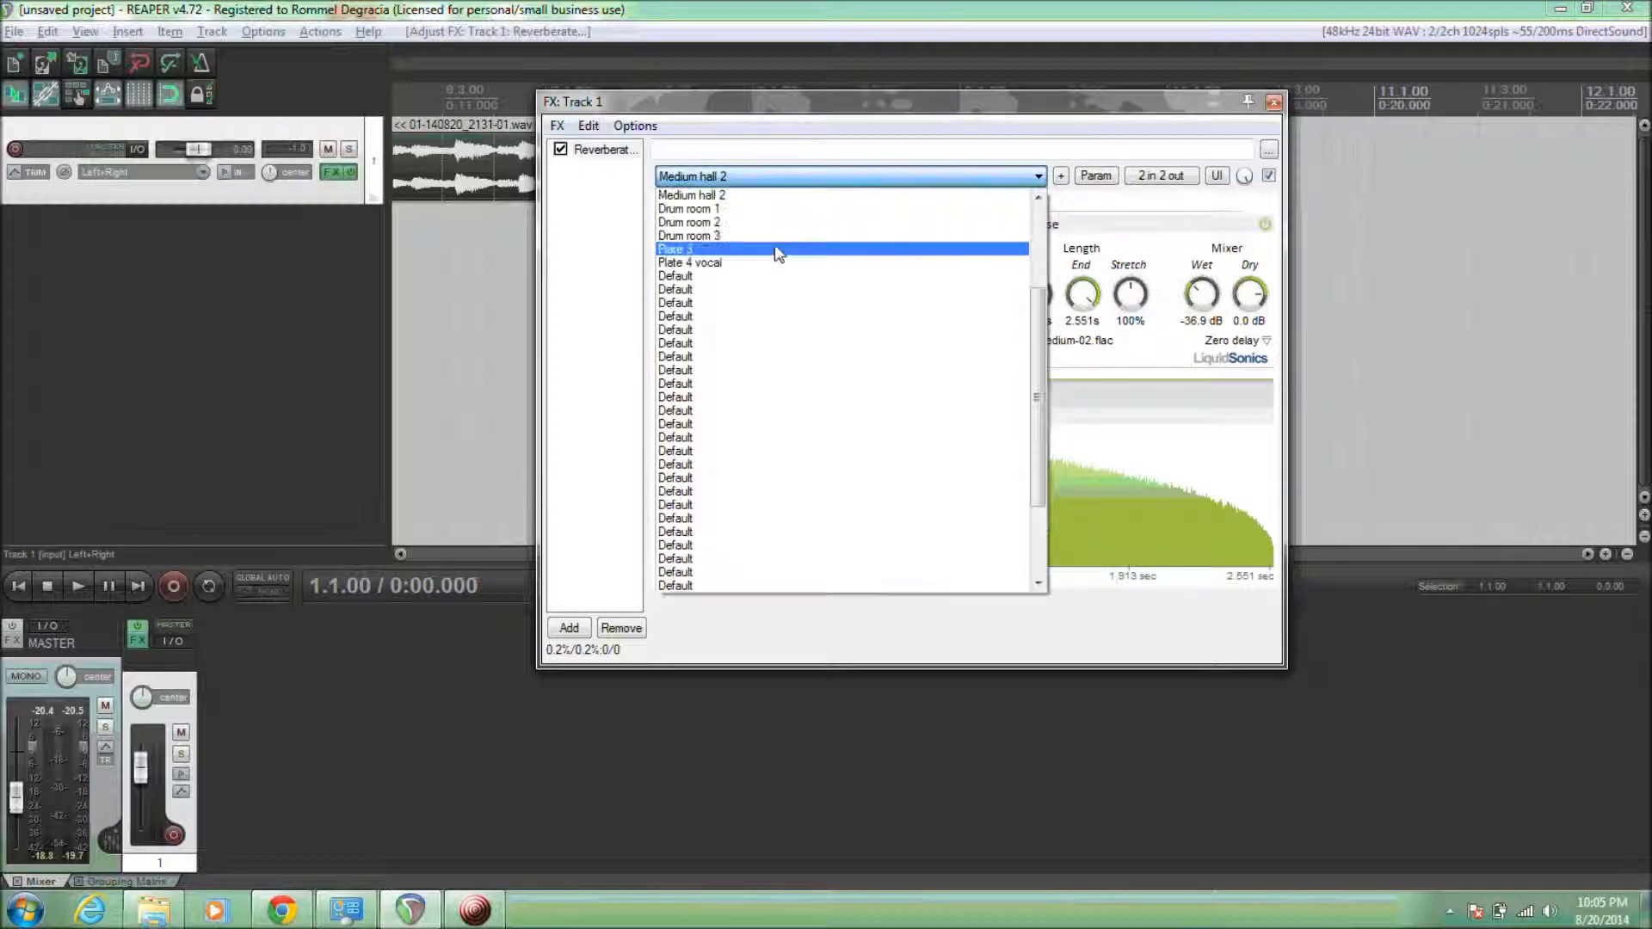
click(774, 236)
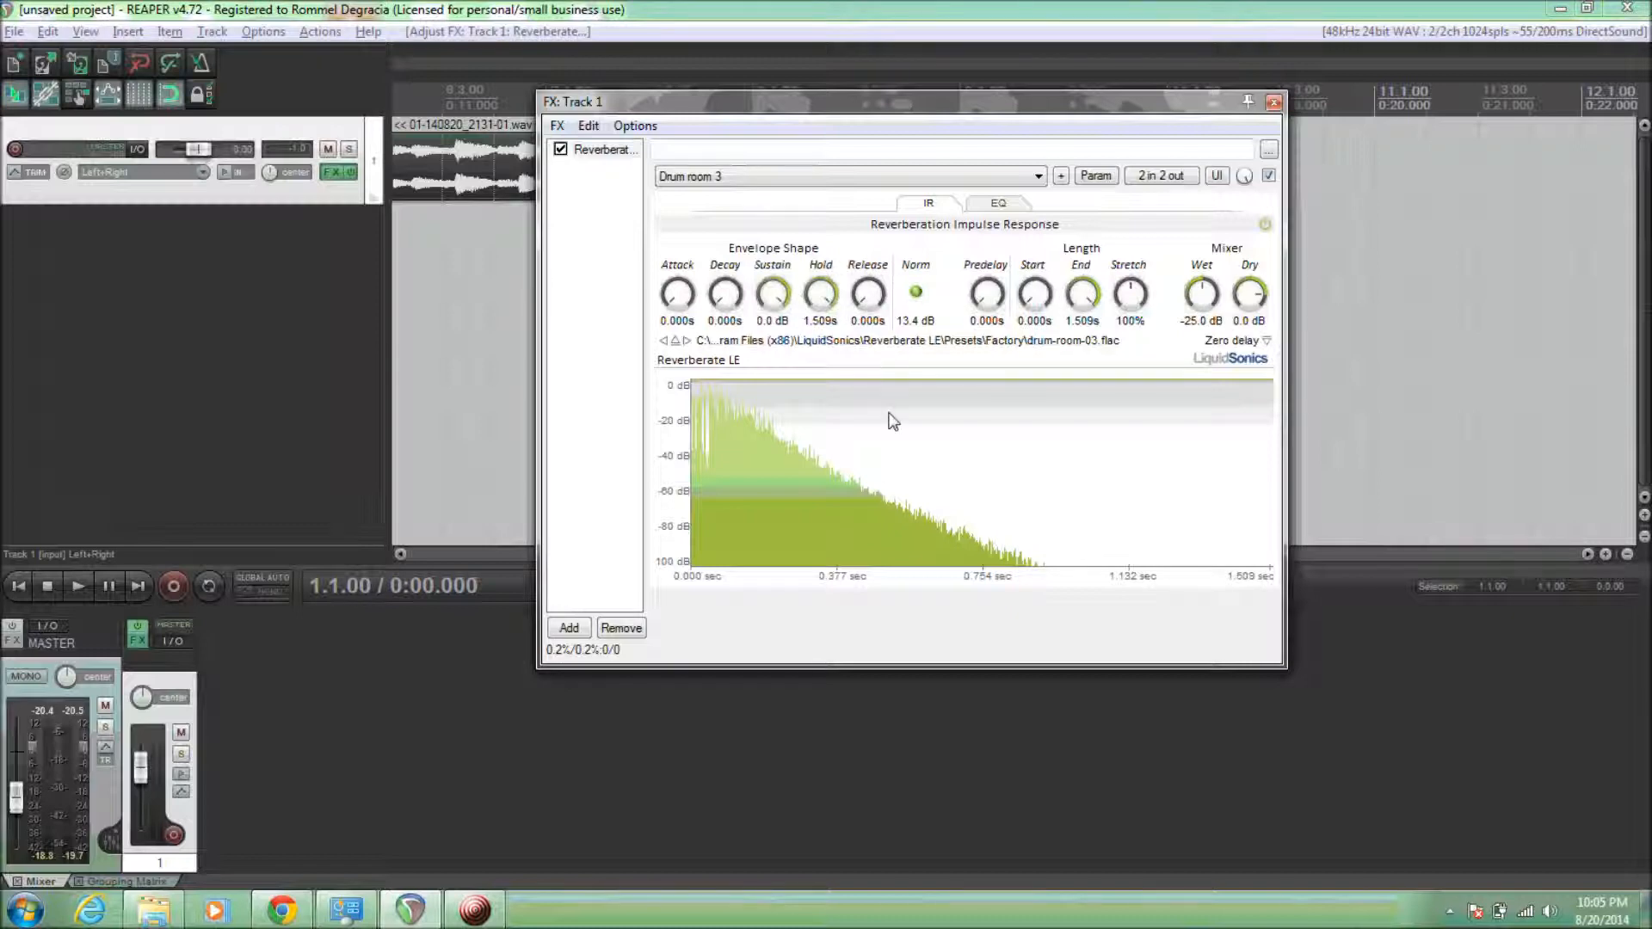
Examine Reverberate LE's equaliser parameters and filter type control, and return to the impulse response settings.
click(1013, 201)
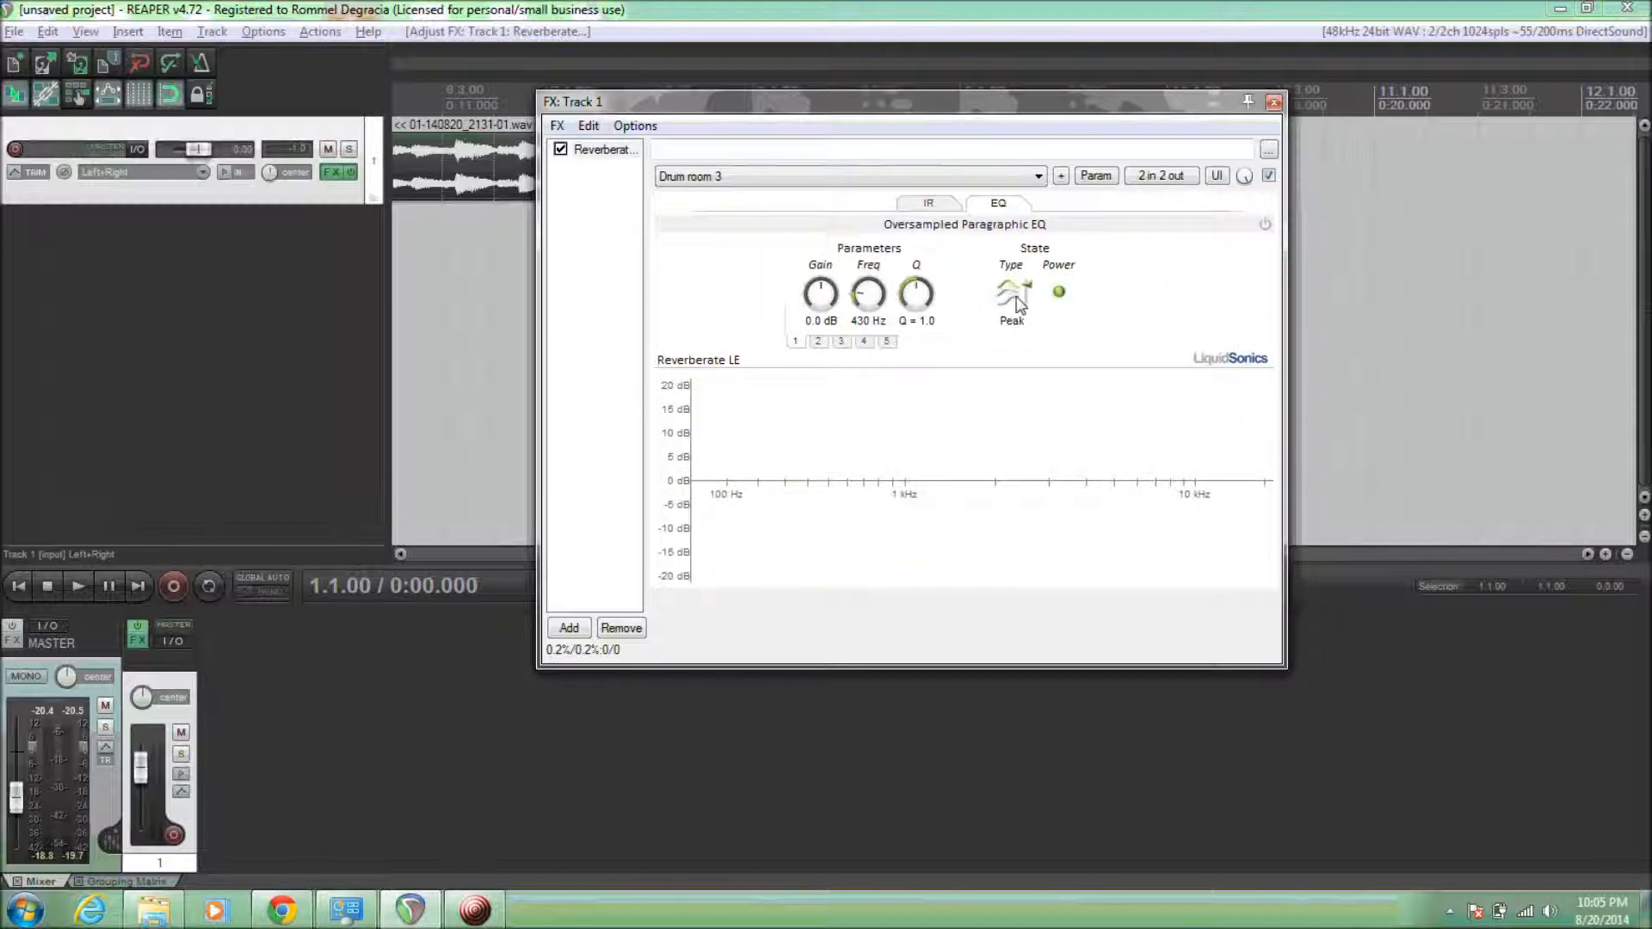
drag(1028, 293, 1029, 309)
drag(1029, 298, 1029, 270)
click(937, 205)
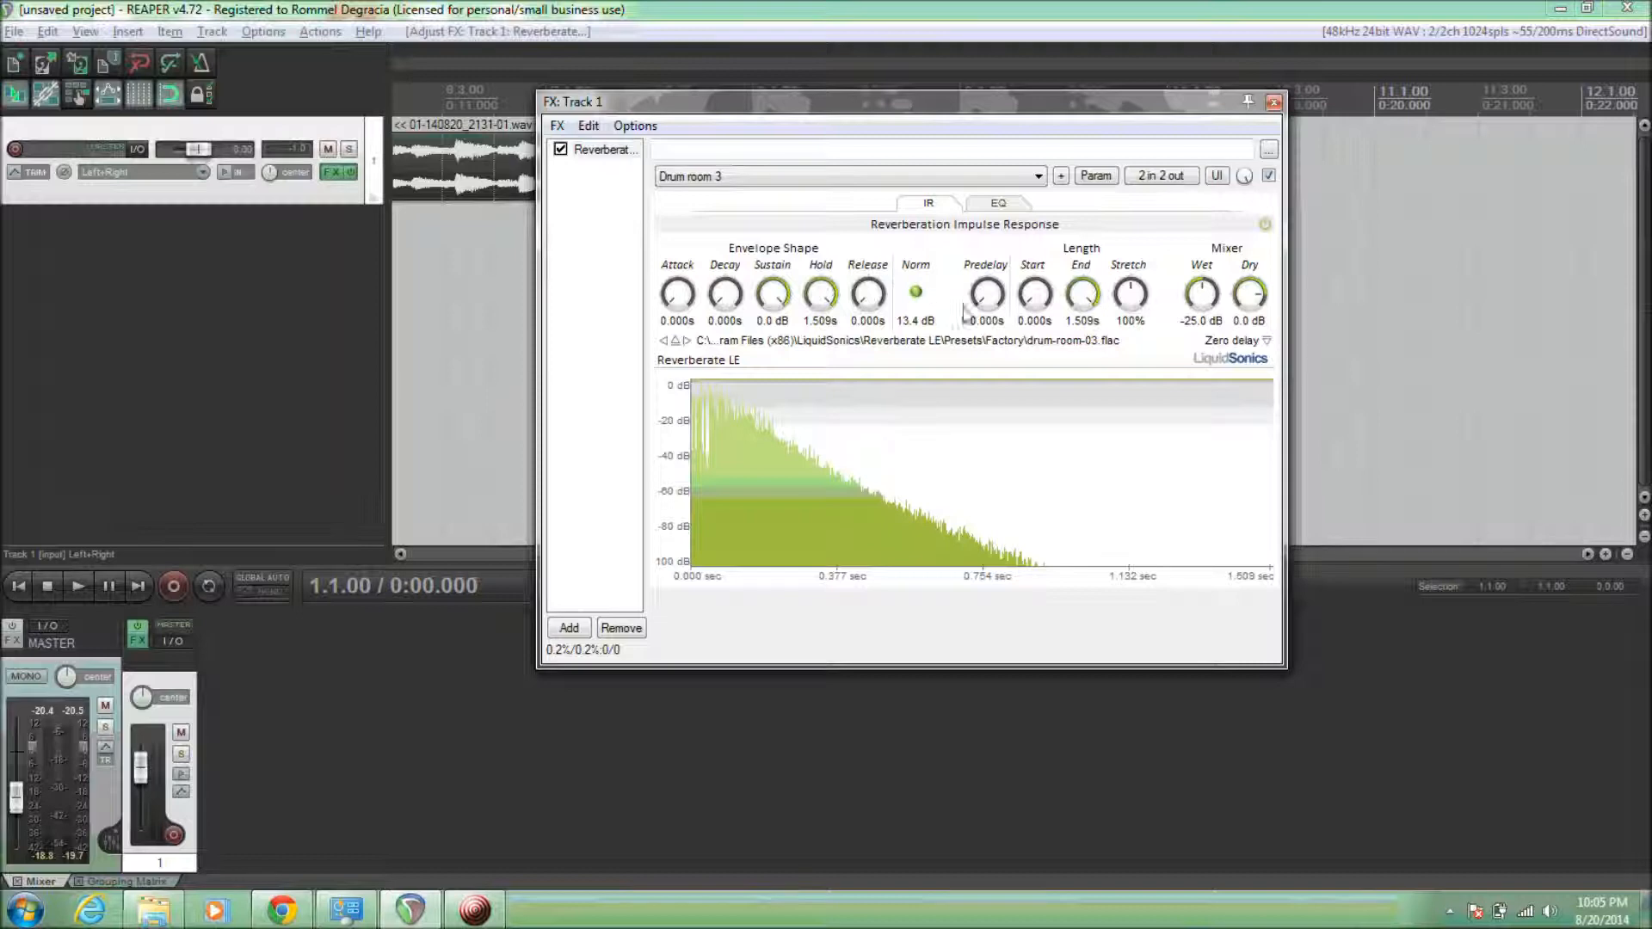